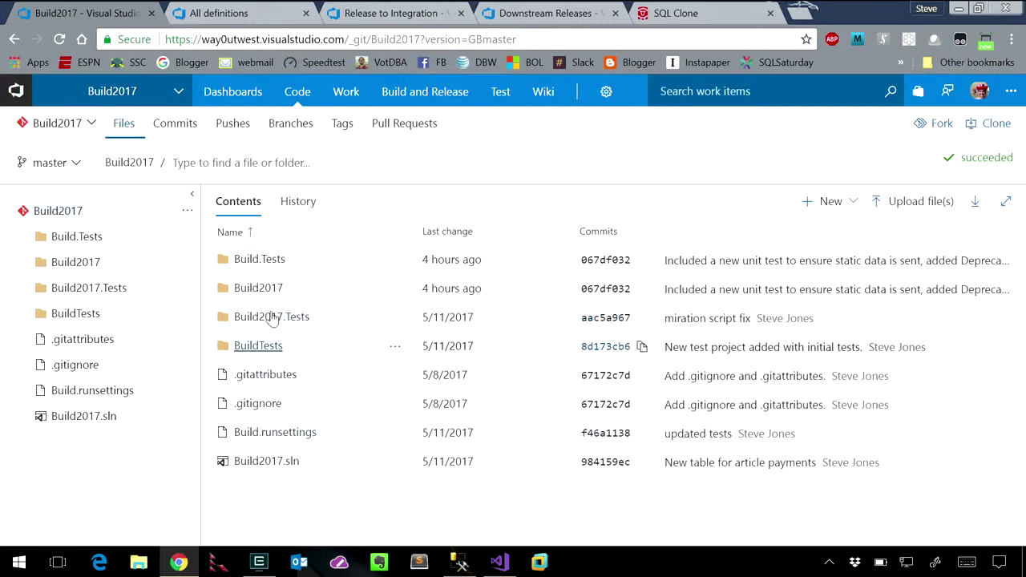
Open the Migrations folder inside Build2017 and sort its files by last change, newest first
left_click(273, 294)
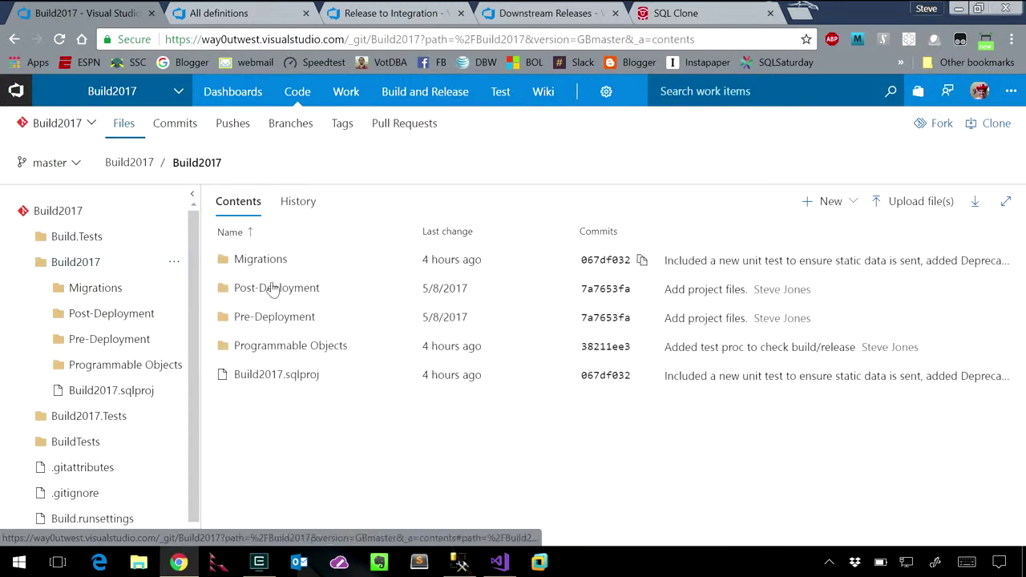
left_click(270, 260)
left_click(430, 241)
left_click(430, 241)
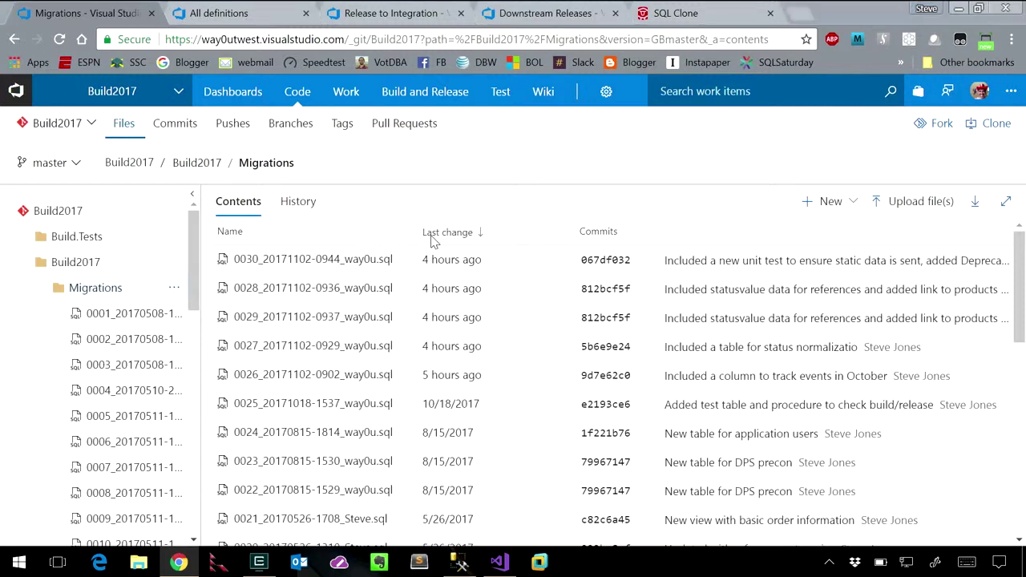
Switch to Visual Studio, commit and push all changes with a message starting "Channel 9", and return to the Changes view
key("alt+Tab")
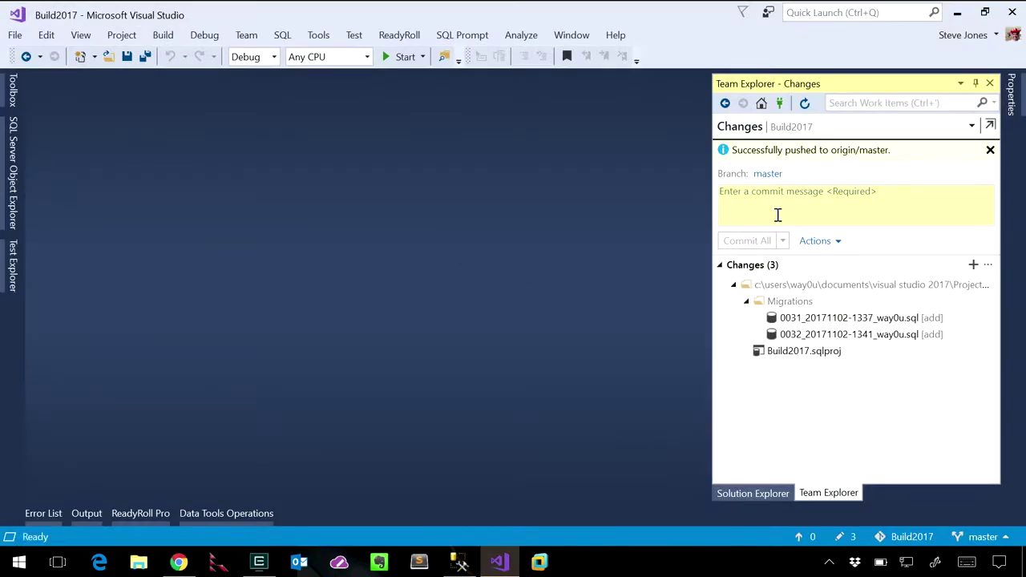
left_click(778, 216)
type("Channel")
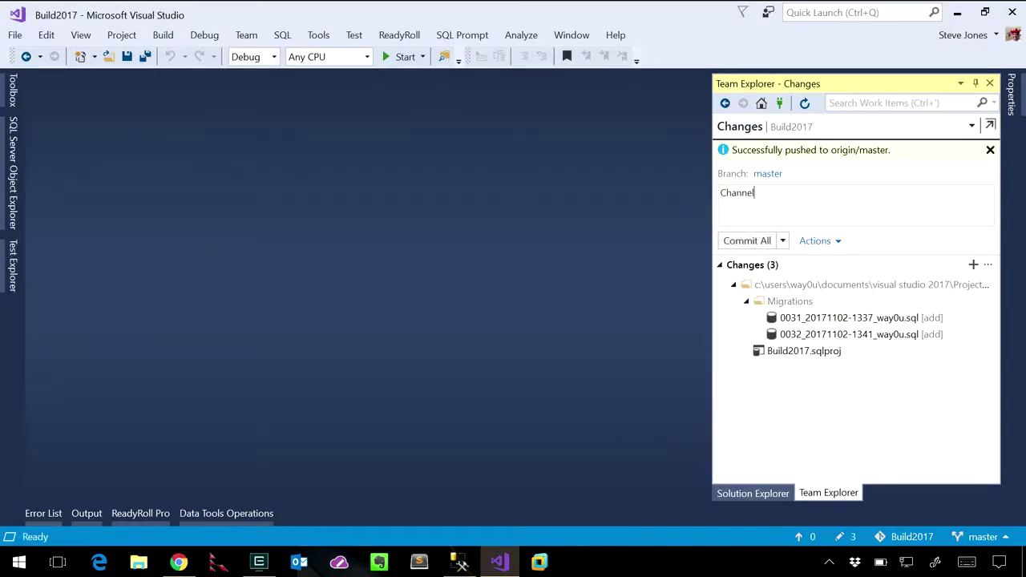
type(" 9 with Robert 1")
left_click(783, 241)
left_click(778, 280)
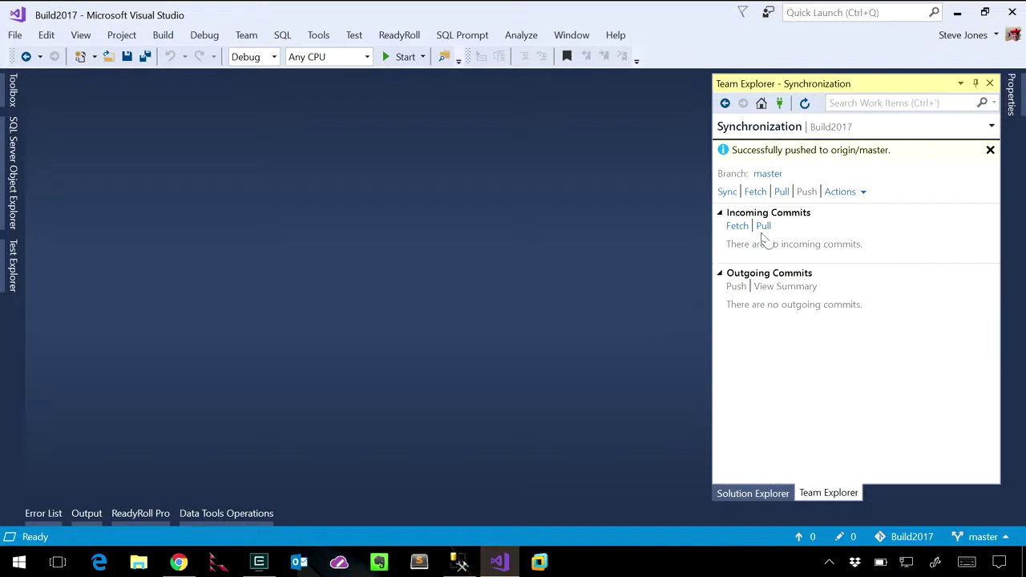
left_click(746, 137)
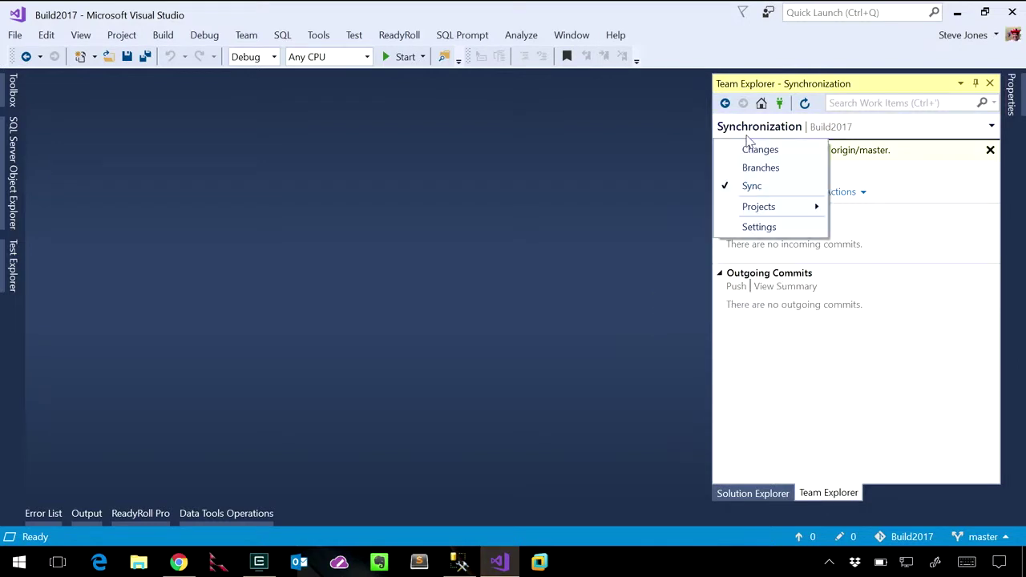
left_click(750, 150)
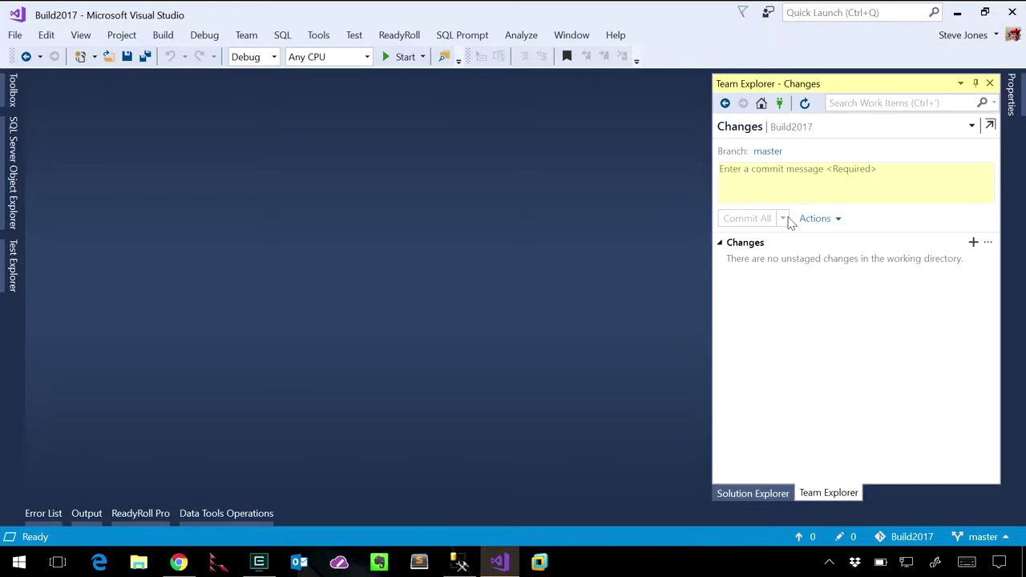
Switch to the browser, reload the repository files, and reopen Build2017/Migrations sorted by last change, newest first
key("alt+Tab")
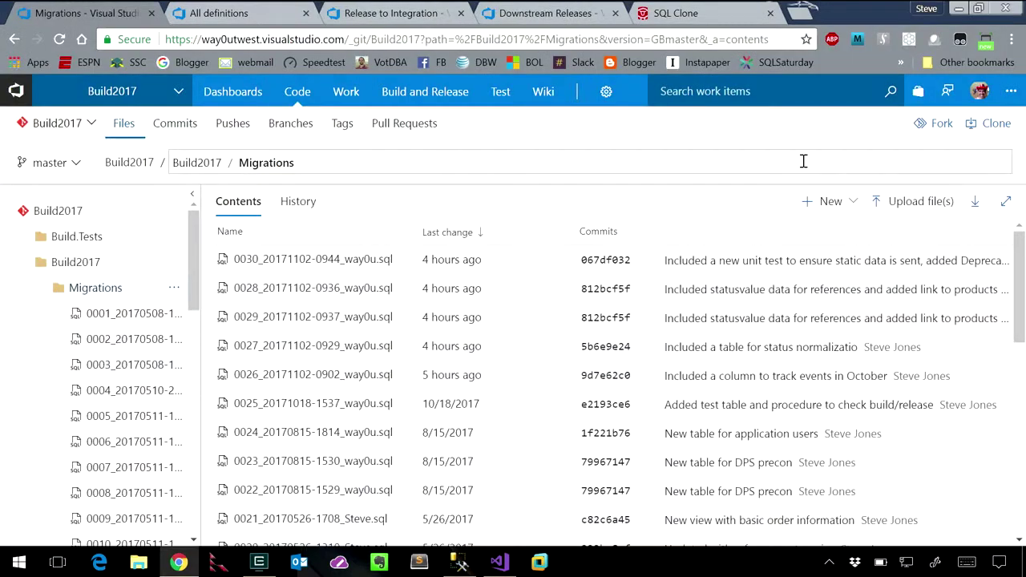
left_click(457, 232)
left_click(457, 232)
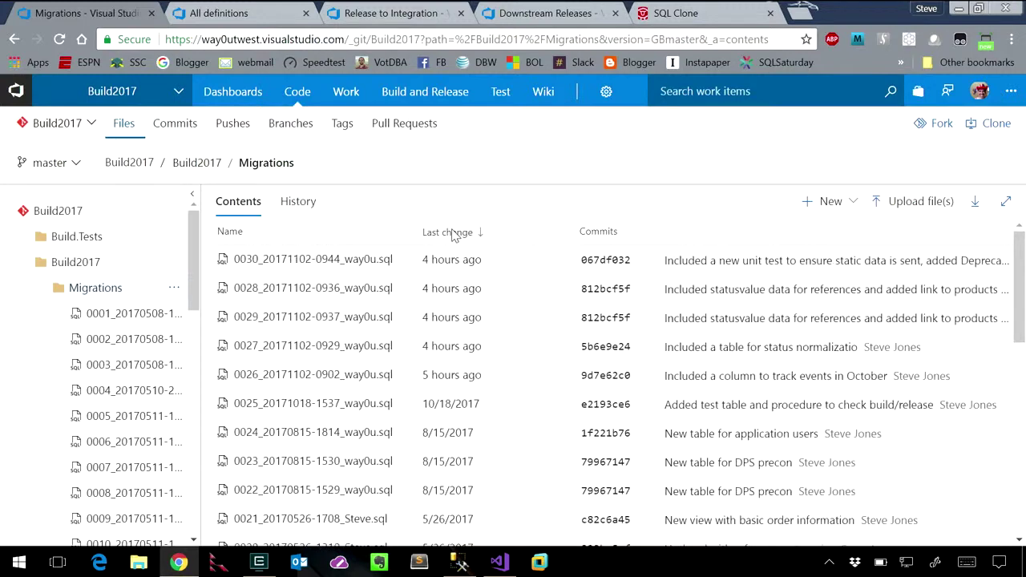
left_click(122, 126)
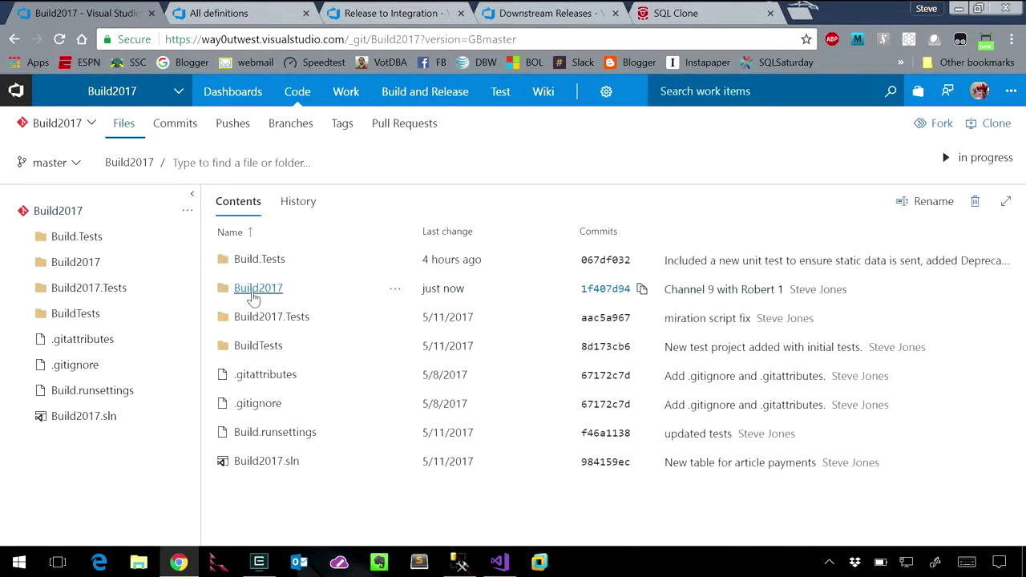
left_click(252, 297)
left_click(269, 257)
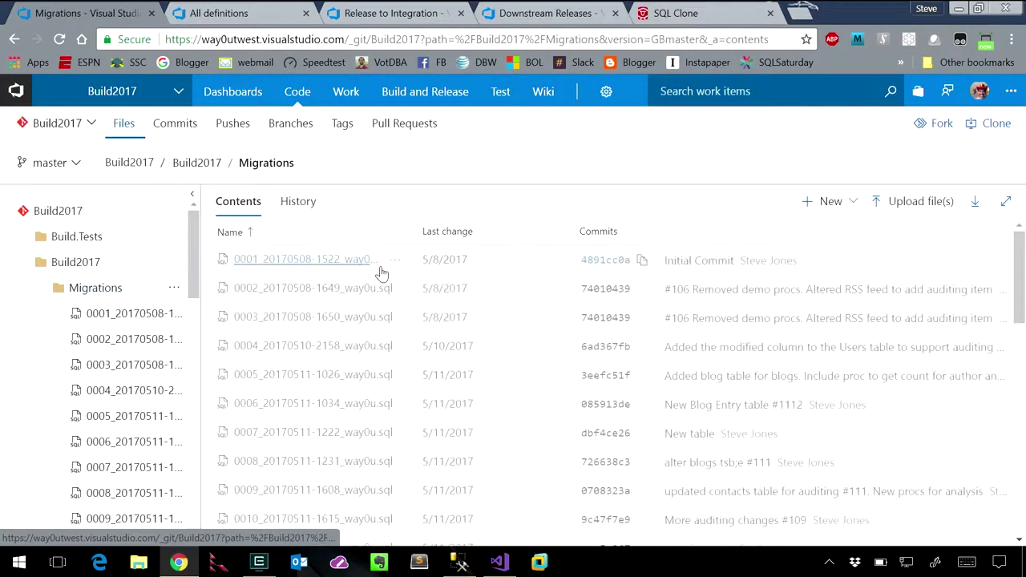
left_click(446, 233)
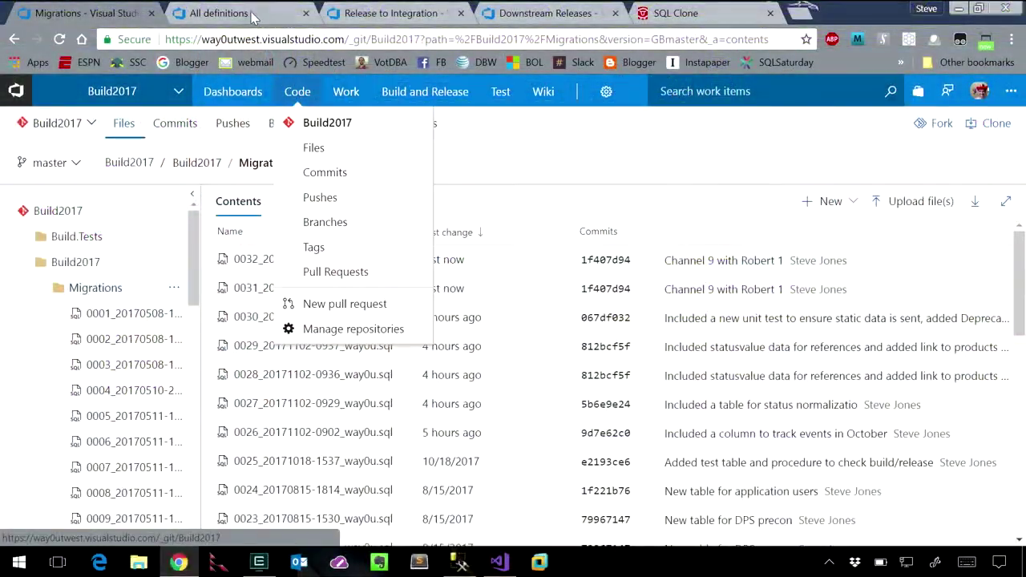
Open the Build2017-Visual Studio-CI build definition for editing and review the settings of the Build ReadyRoll Project task
left_click(249, 15)
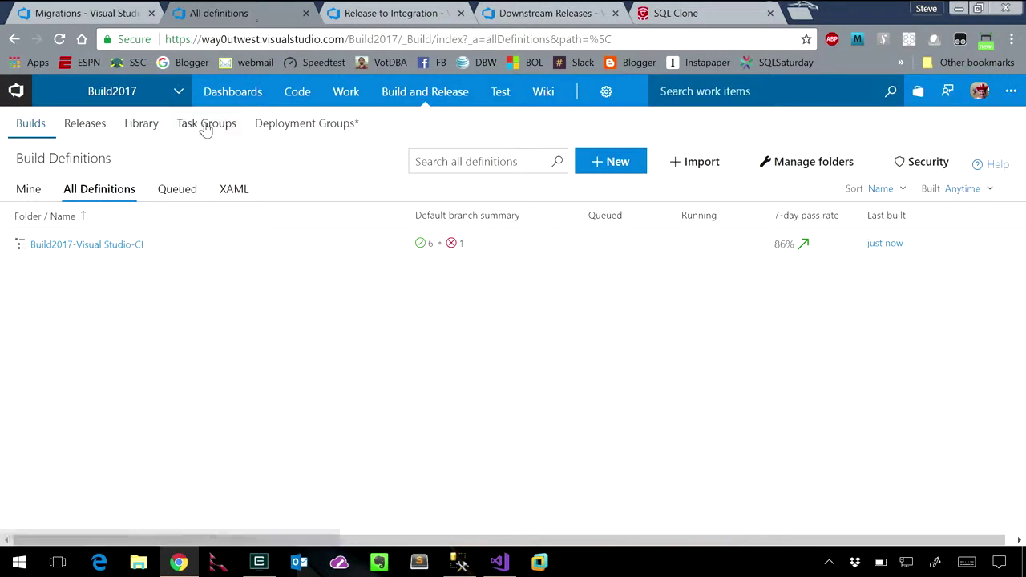
left_click(126, 249)
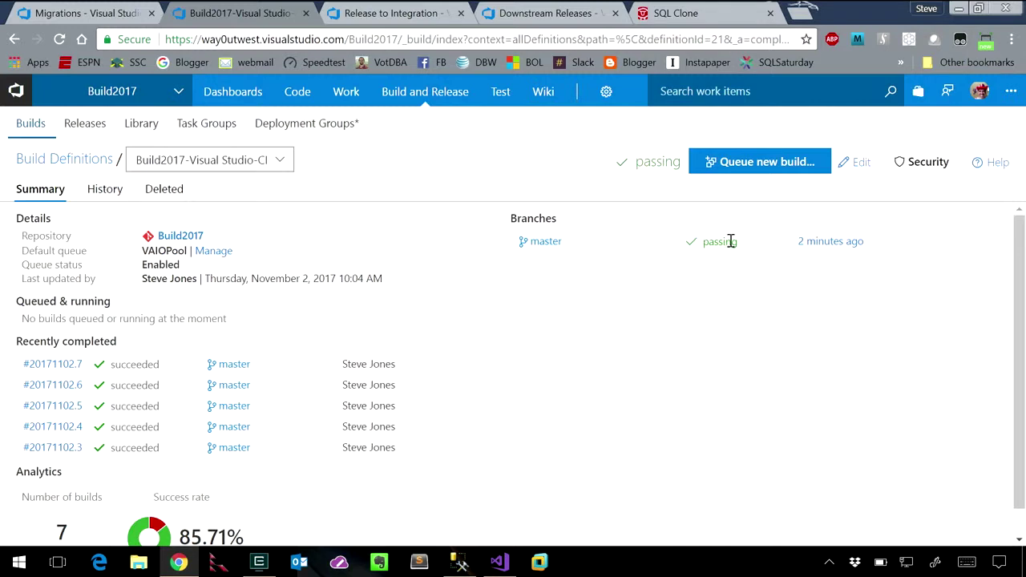
left_click(860, 164)
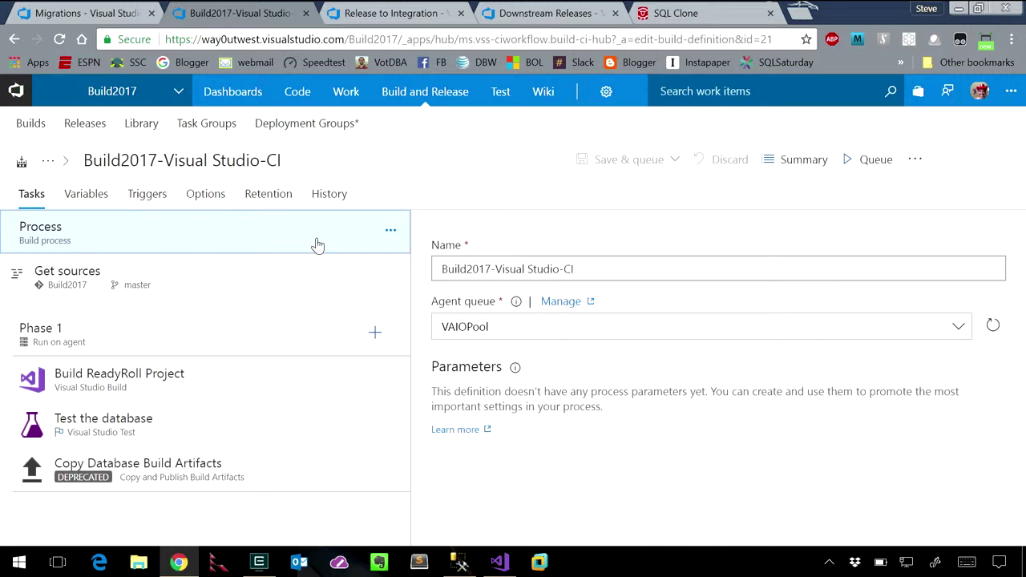
left_click(249, 378)
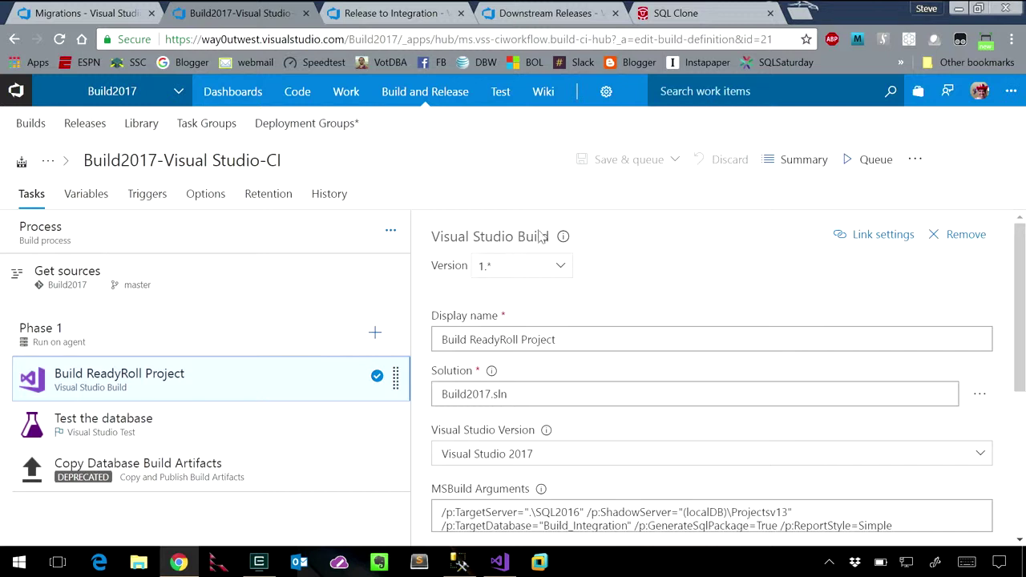
left_click(560, 343)
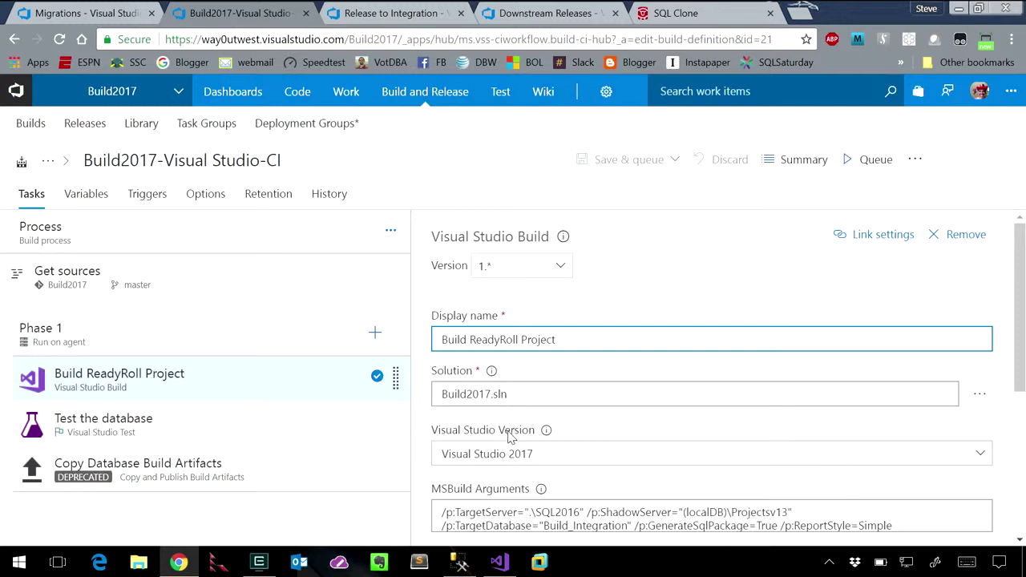
scroll(507, 437, "down", 4)
scroll(508, 435, "up", 1)
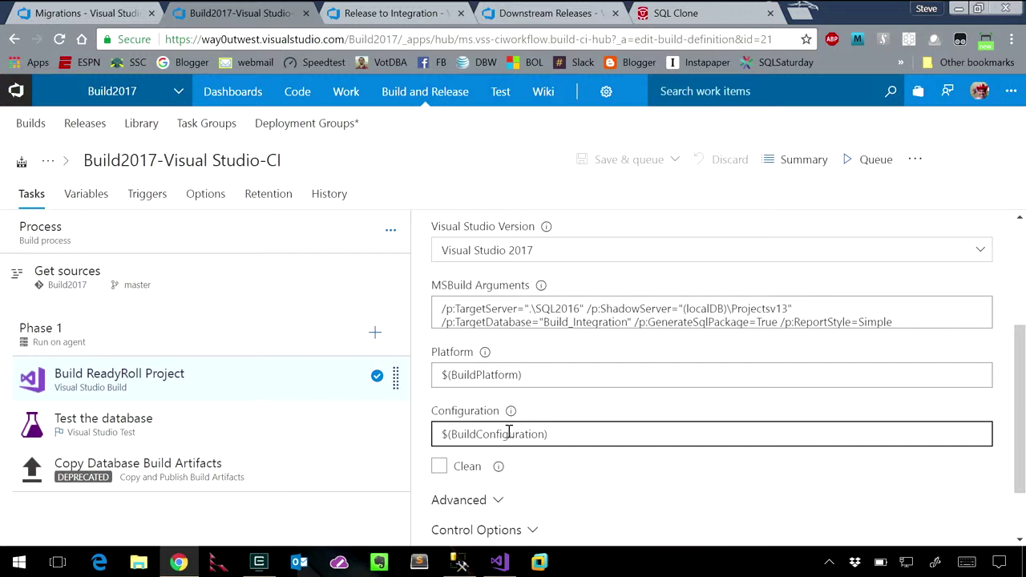
Open the definition's summary in a new tab and examine build 20171102.7, including its associated changes and database deployment preview
right_click(769, 159)
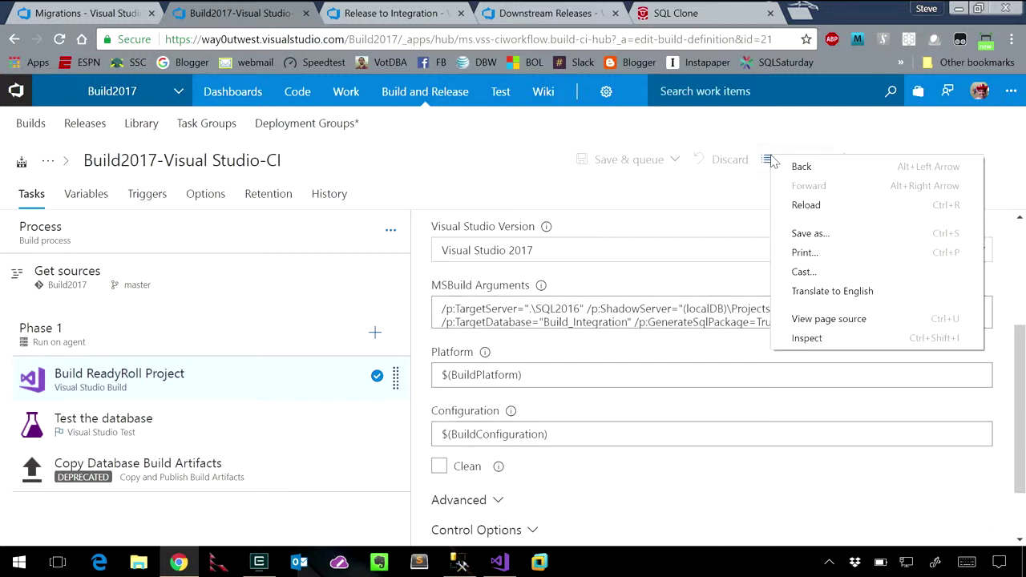
left_click(807, 139)
left_click(803, 154)
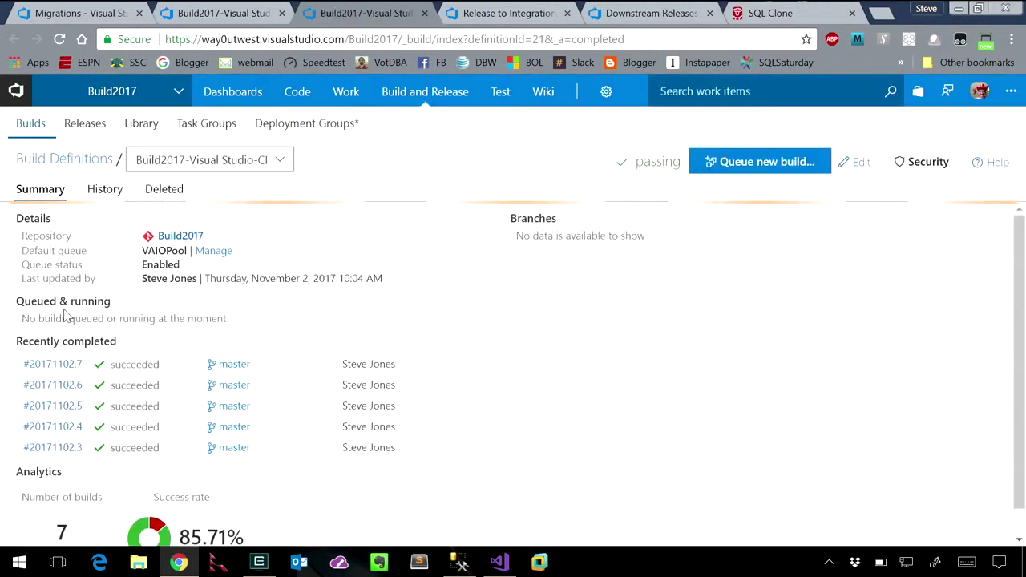
left_click(52, 364)
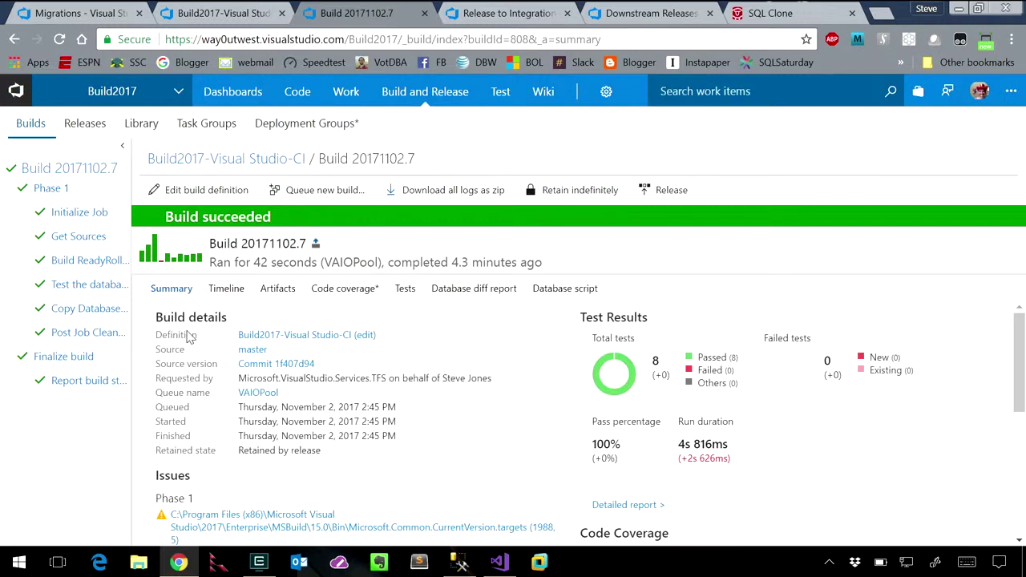
scroll(190, 336, "down", 5)
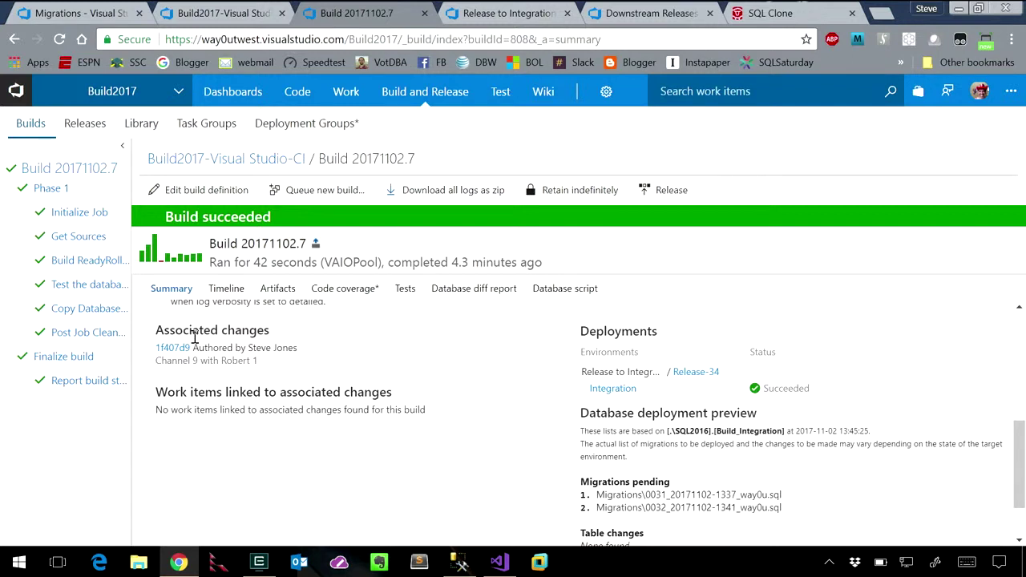
scroll(194, 336, "down", 2)
scroll(194, 337, "up", 2)
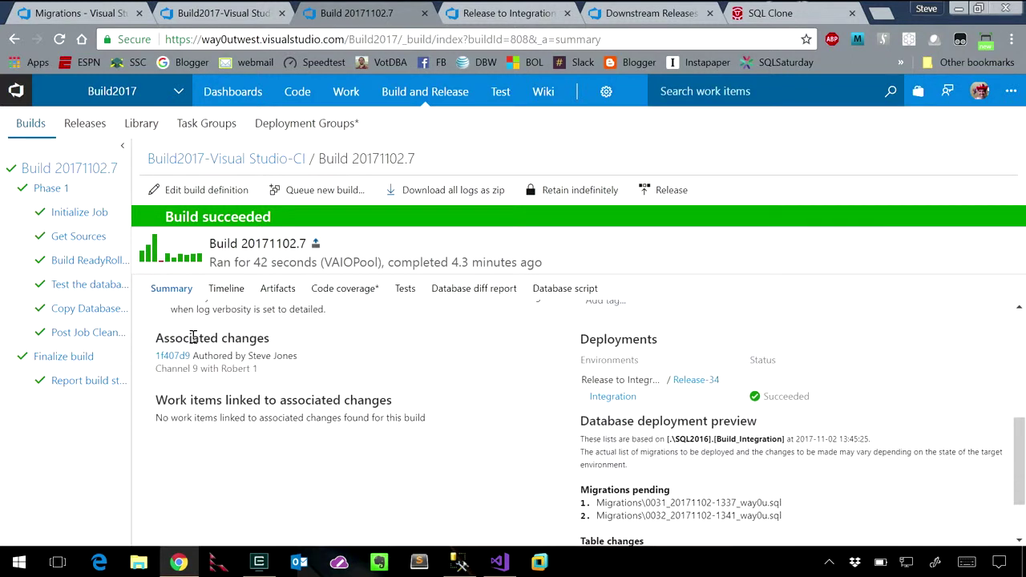
scroll(193, 336, "down", 2)
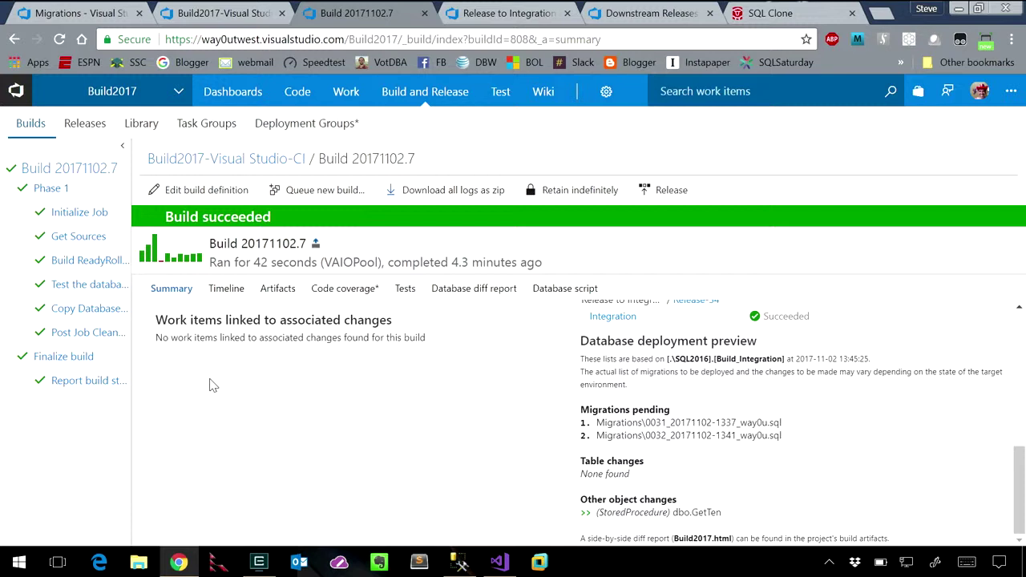
Open this build's definition and highlight the Build_Integration target database in the Build ReadyRoll Project task's MSBuild arguments
left_click(210, 192)
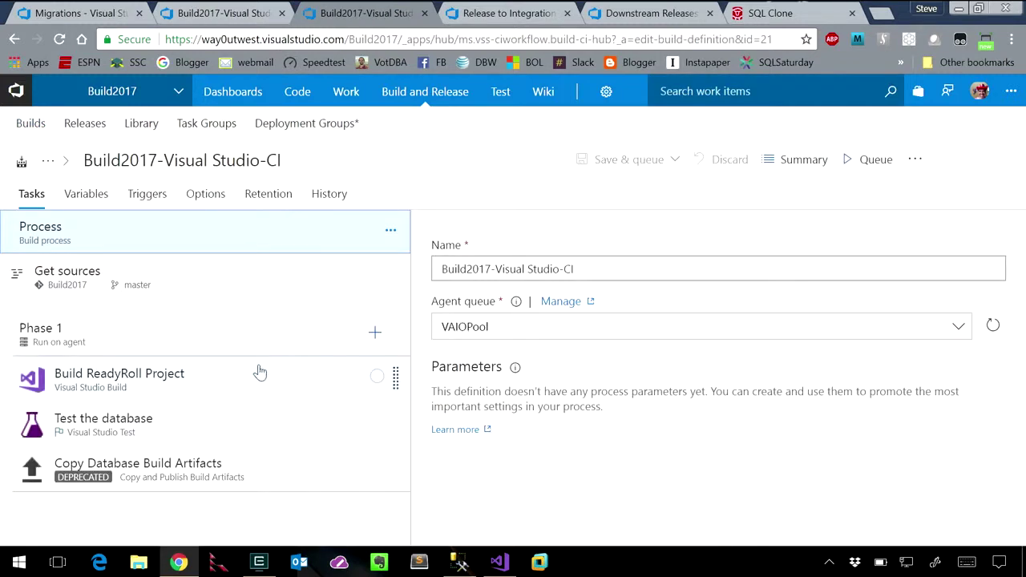
left_click(257, 374)
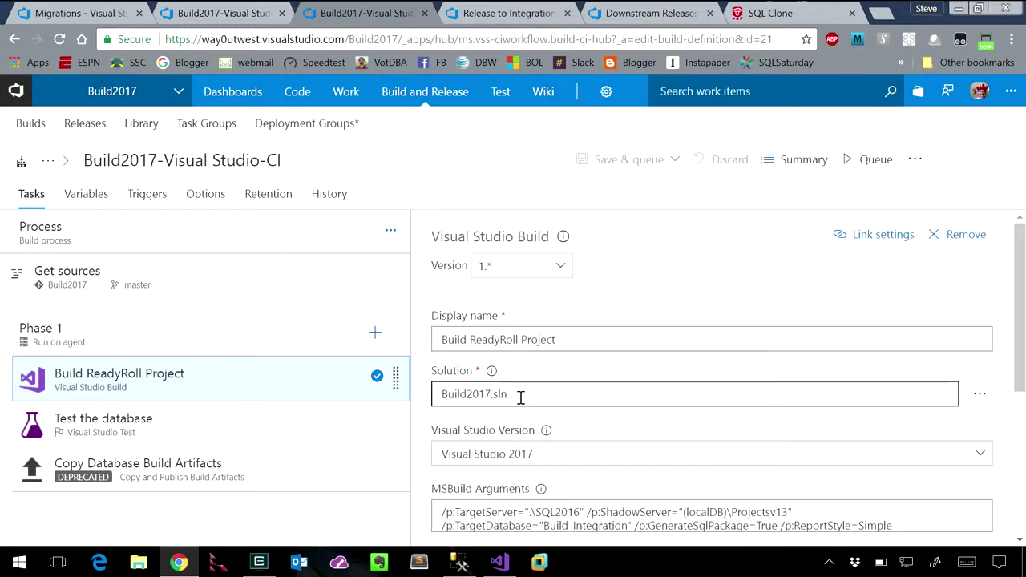
scroll(521, 397, "down", 1)
left_click_drag(631, 447, 545, 445)
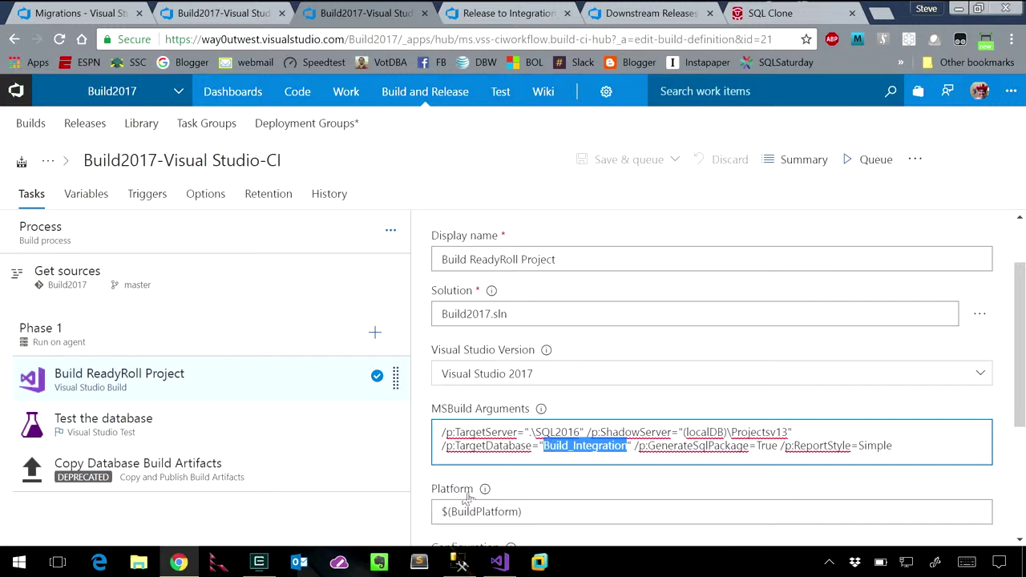
Switch to SQL Server Management Studio and copy the SELECT top 10 query on dbo.StatusValue from SQLQuery5.sql
left_click(459, 562)
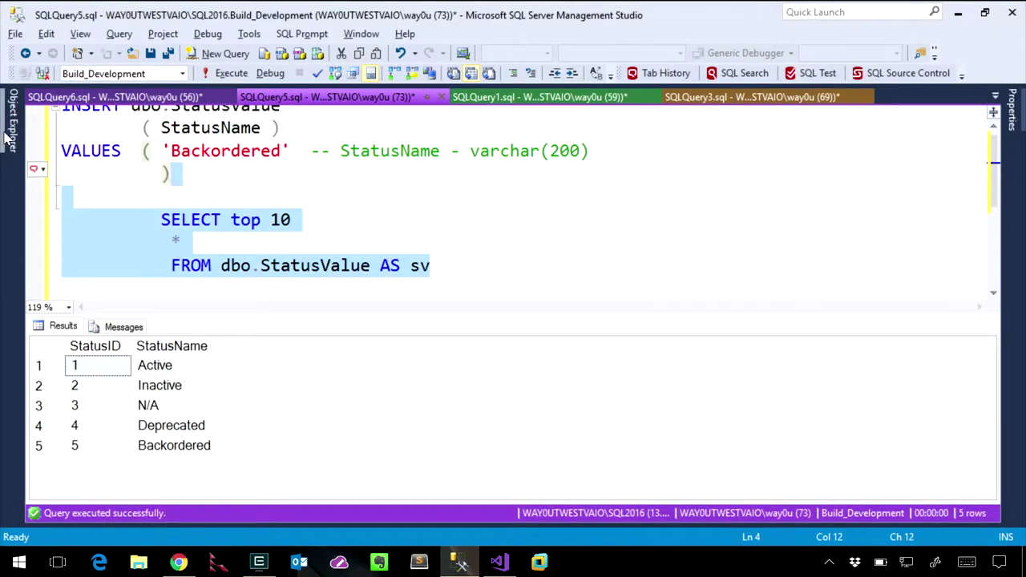
left_click(258, 241)
left_click(471, 283)
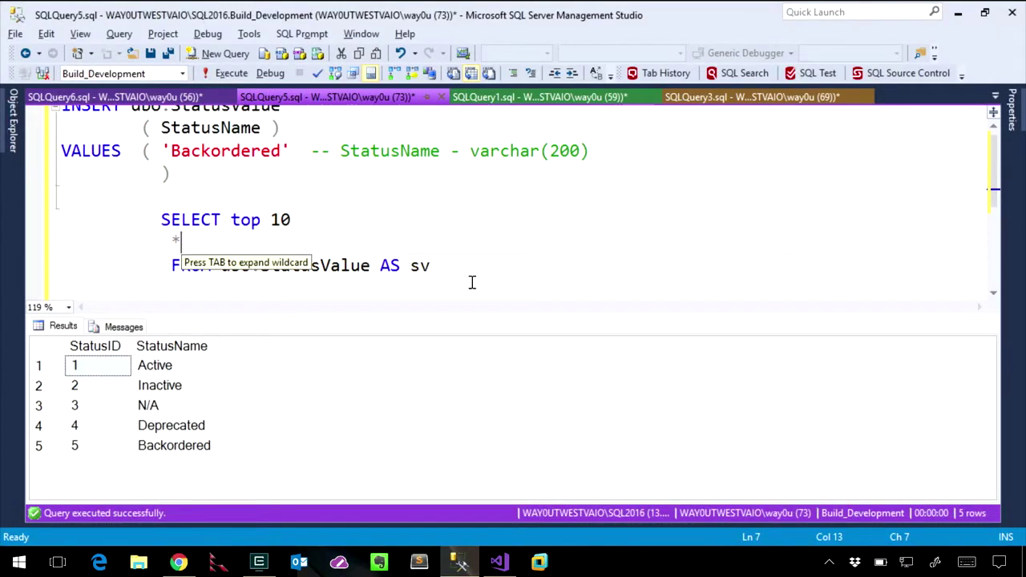
right_click(295, 217)
left_click(236, 195)
key("Down")
key("Home")
key("shift+Down")
key("shift+Down")
key("shift+Down")
key("ctrl+c")
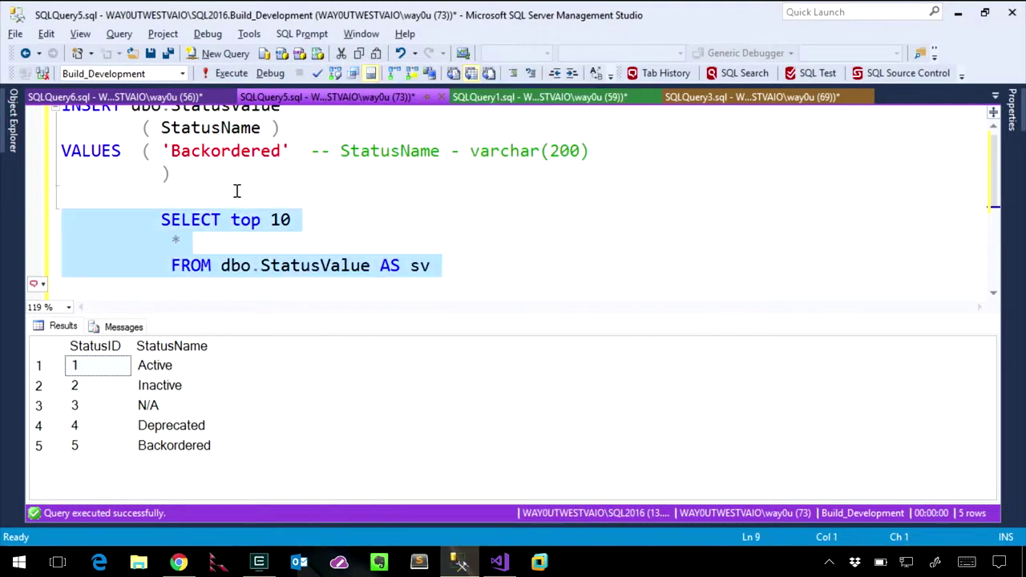
Replace the contents of SQLQuery1.sql with the copied StatusValue query and run it against Build_Integration
left_click(537, 97)
key("Delete")
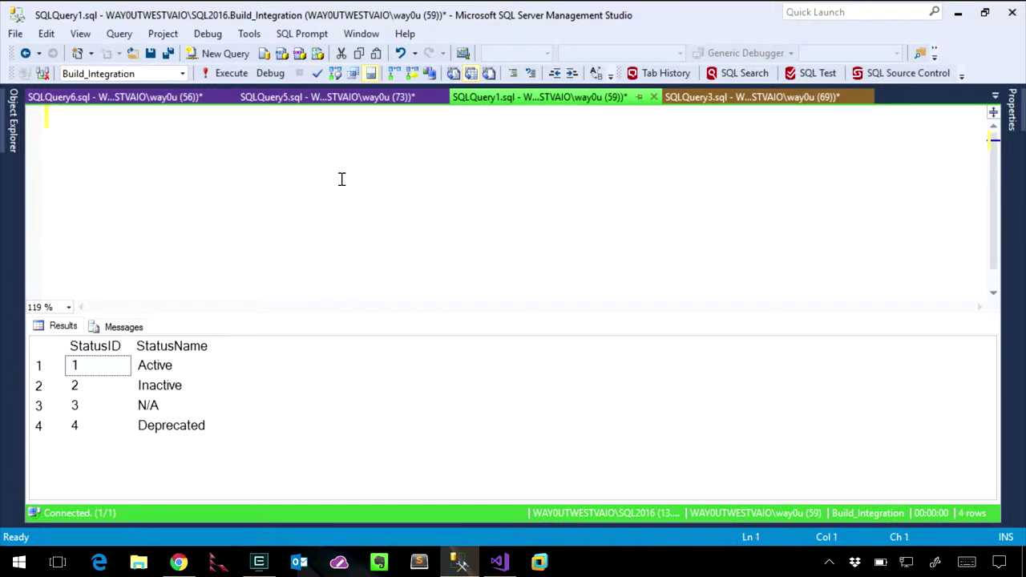
key("ctrl+v")
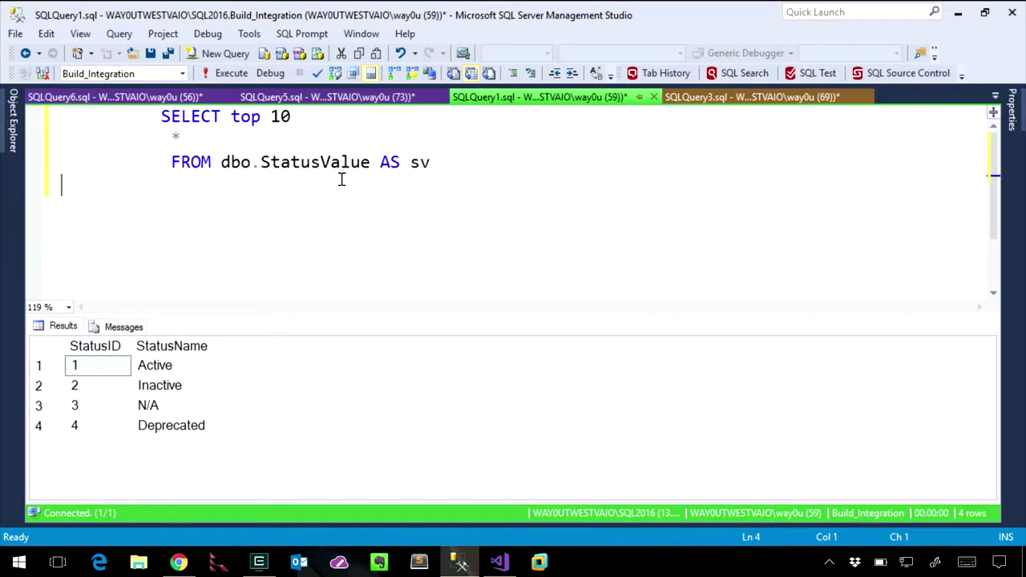
key("F5")
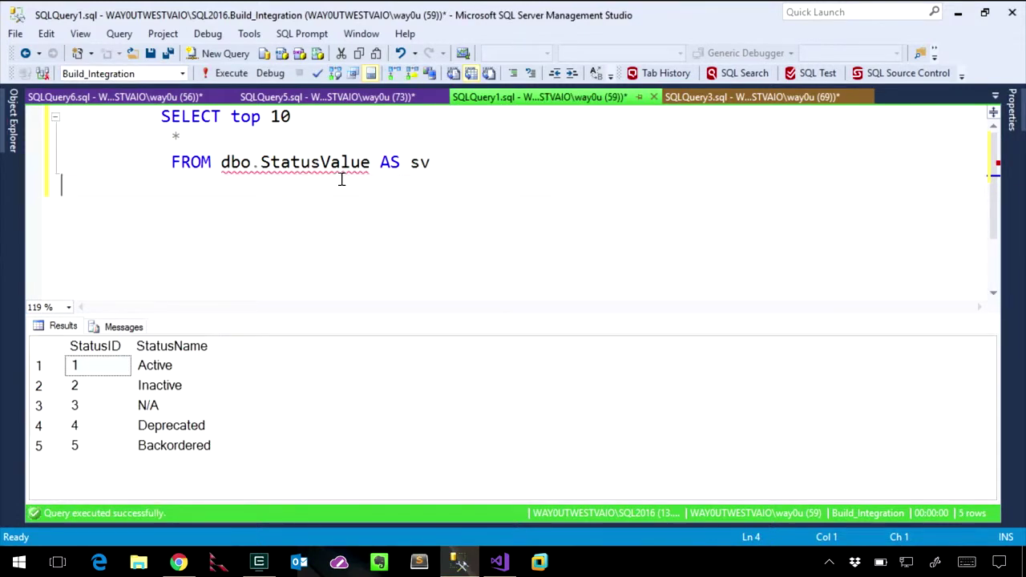
Add the statement EXEC getten on a line below the StatusValue query
type("exe g")
key("BackSpace")
key("BackSpace")
key("BackSpace")
type("e")
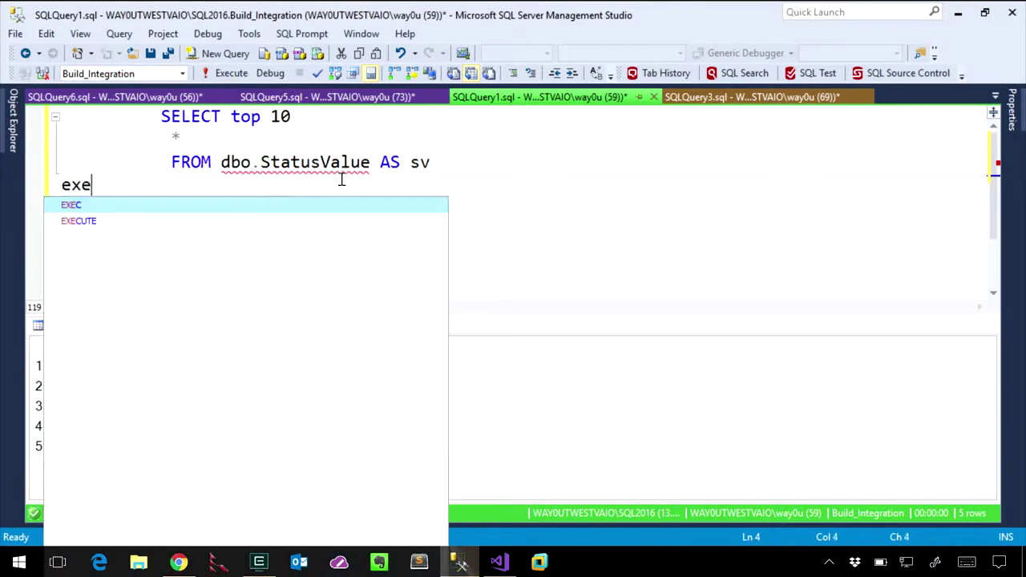
key("Tab")
type("getten")
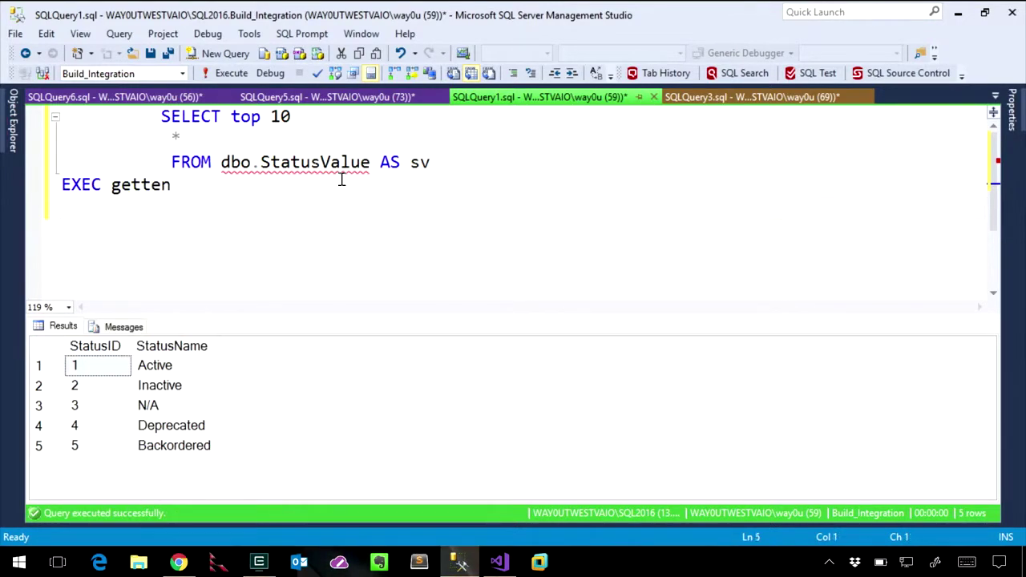
Run only the EXEC getten statement in SQLQuery1.sql against Build_Integration
key("shift+F5")
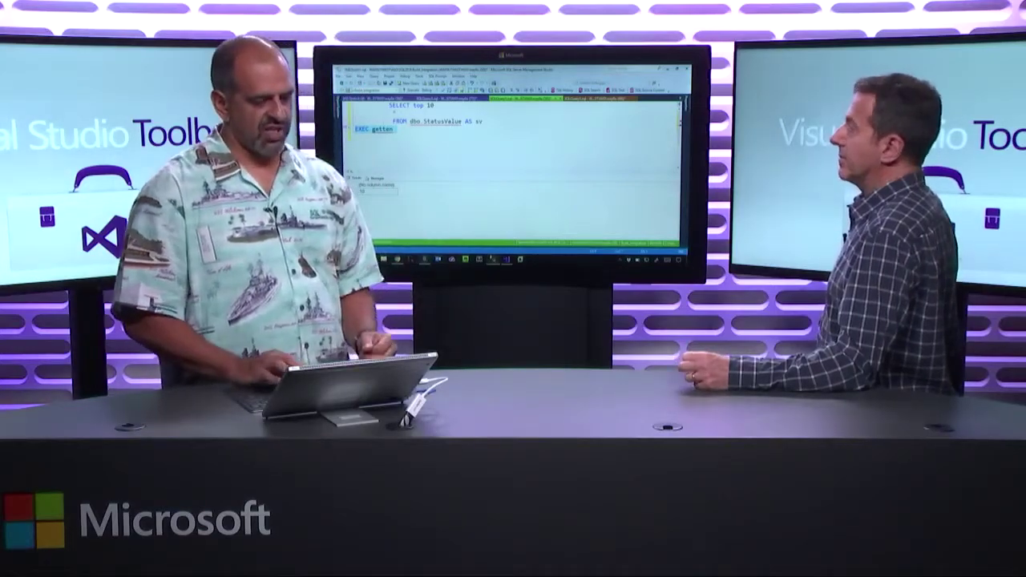
key("ctrl+F12")
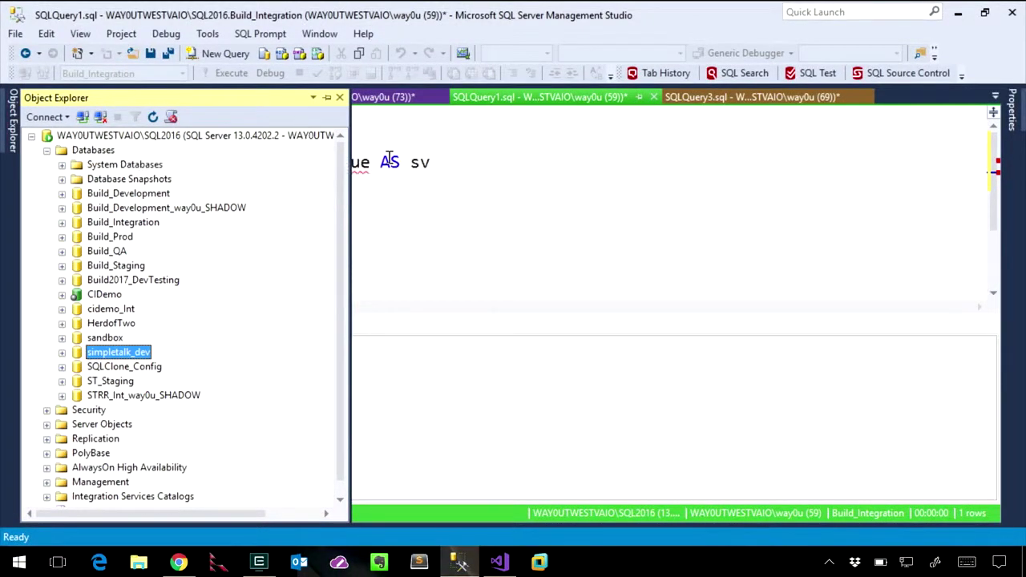
Copy the entire SQLQuery1.sql script, including the StatusValue query and EXEC getten
left_click(389, 158)
key("ctrl+alt+t")
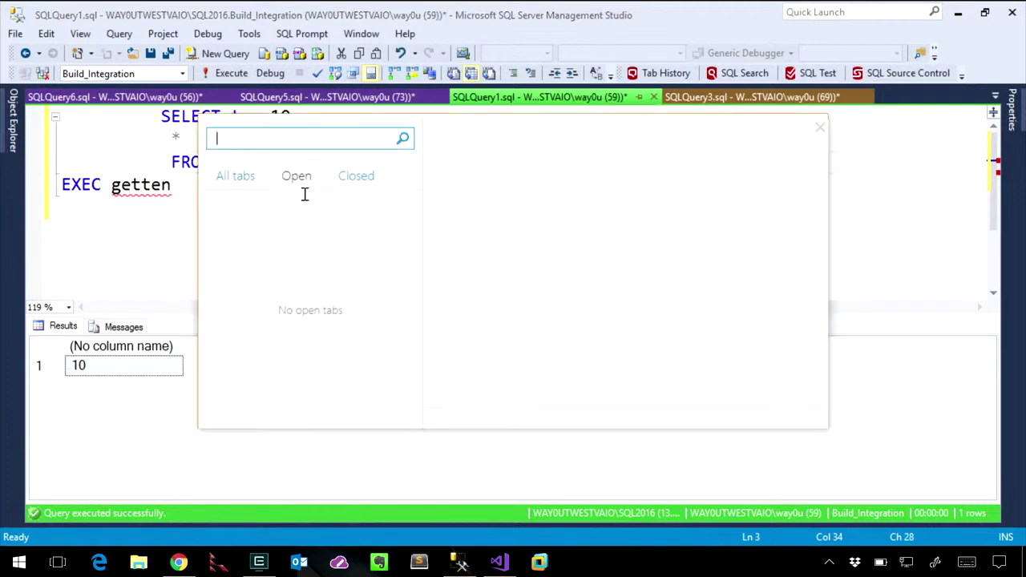
left_click(130, 214)
key("ctrl+a")
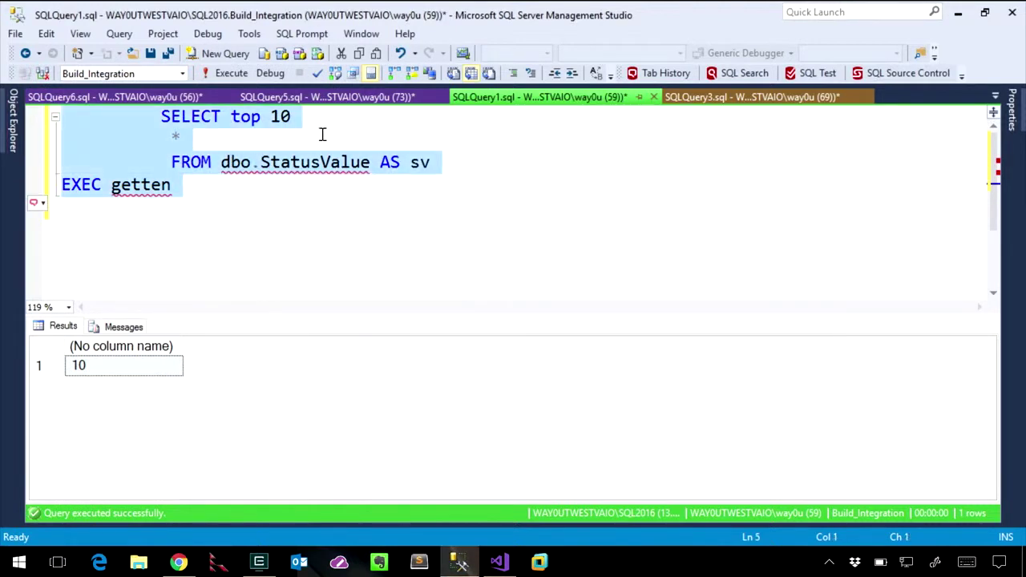
Replace the contents of SQLQuery3.sql with the copied script, run it against Build_QA, and view the StatusValue result rows
left_click(784, 98)
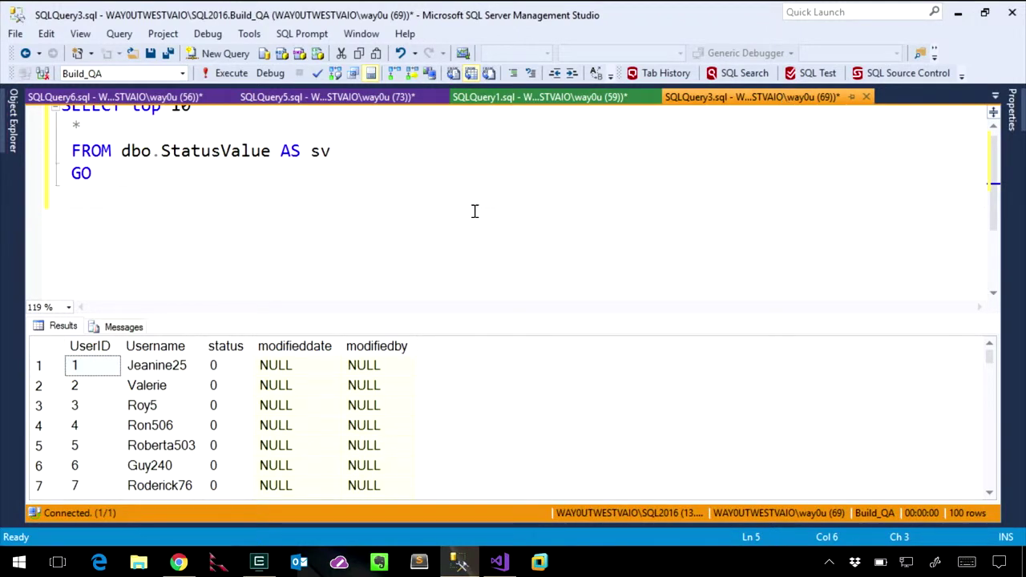
key("ctrl+z")
key("ctrl+z")
key("ctrl+z")
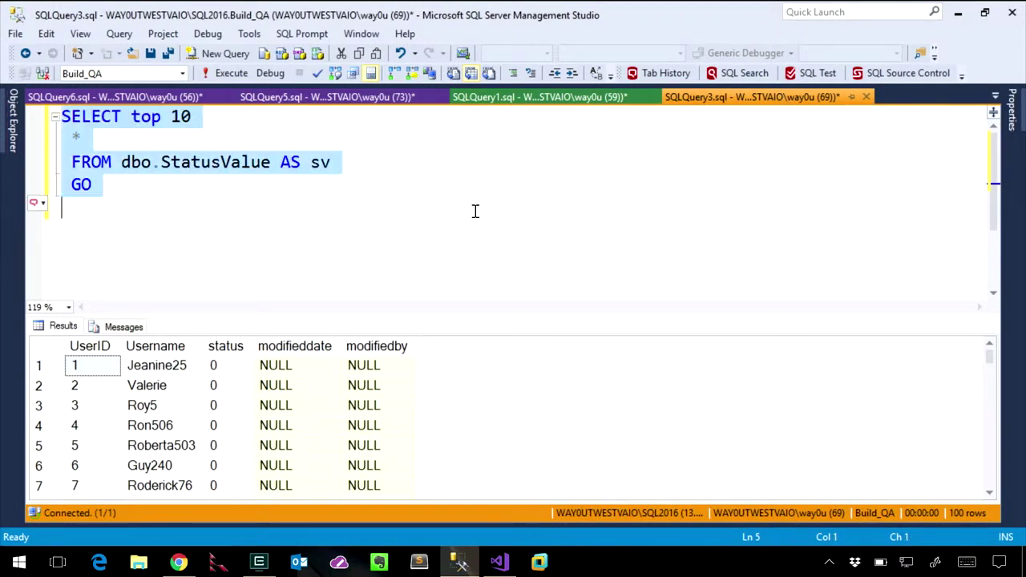
key("F5")
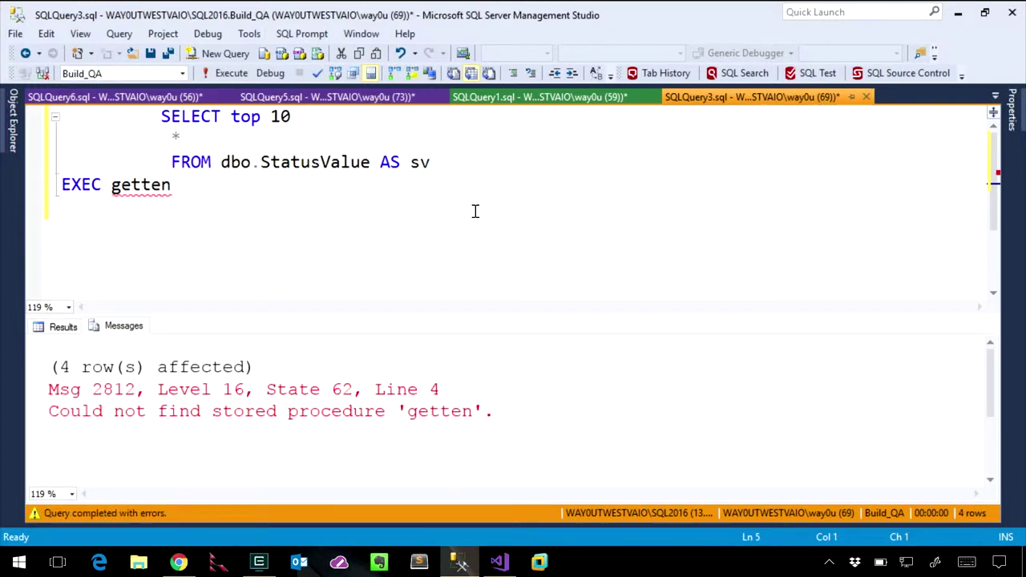
left_click(57, 330)
left_click(85, 361)
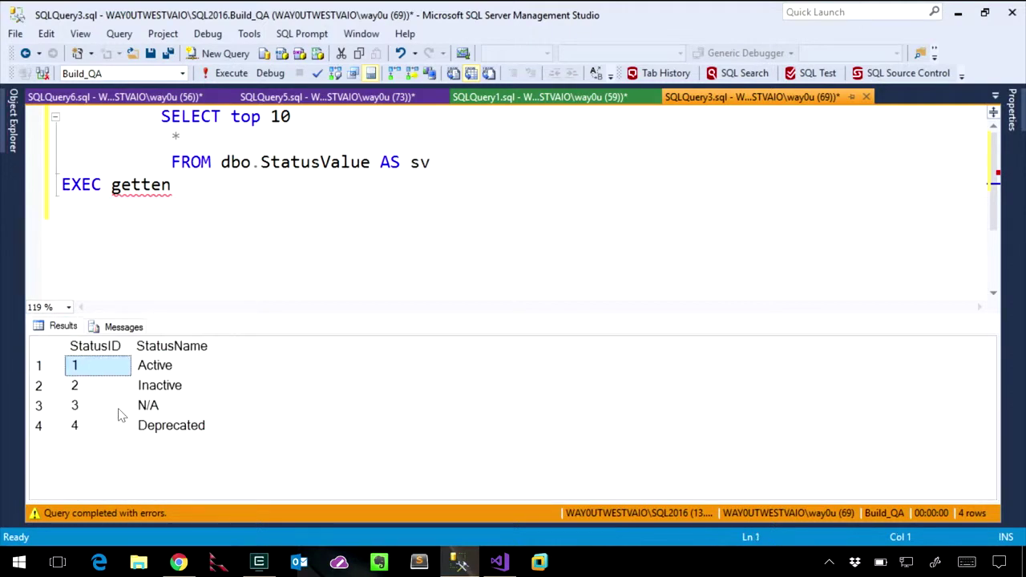
Switch to Chrome and review the Release to Integration definition's Integration environment, Deploy to .\SQL2016 task, and variables
left_click(179, 563)
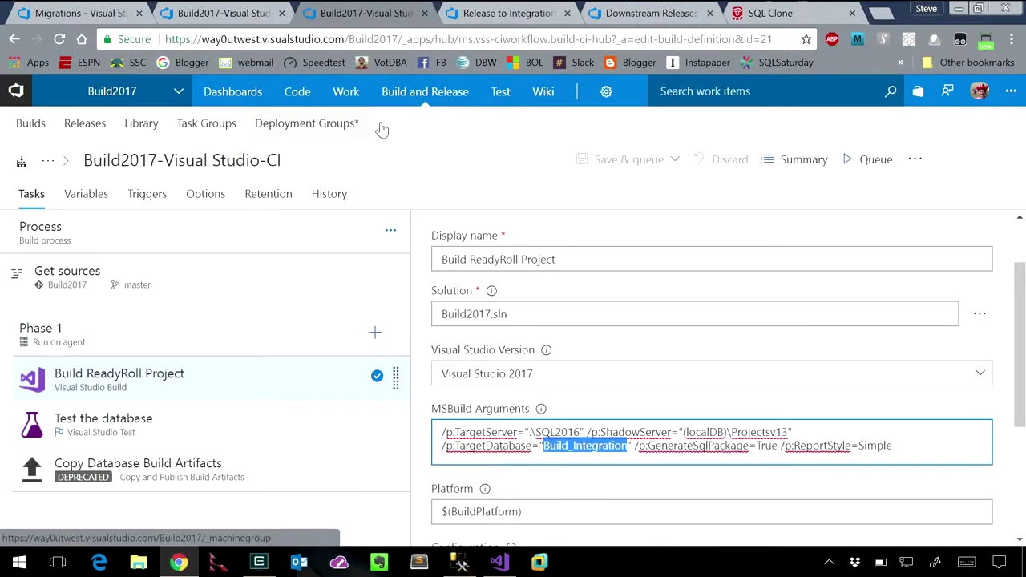
left_click(486, 19)
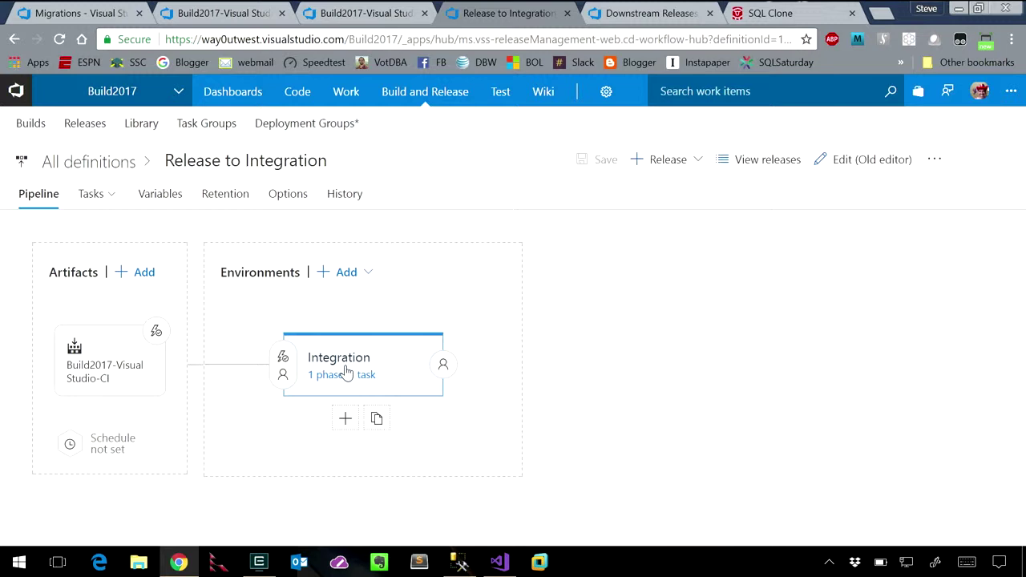
left_click(346, 373)
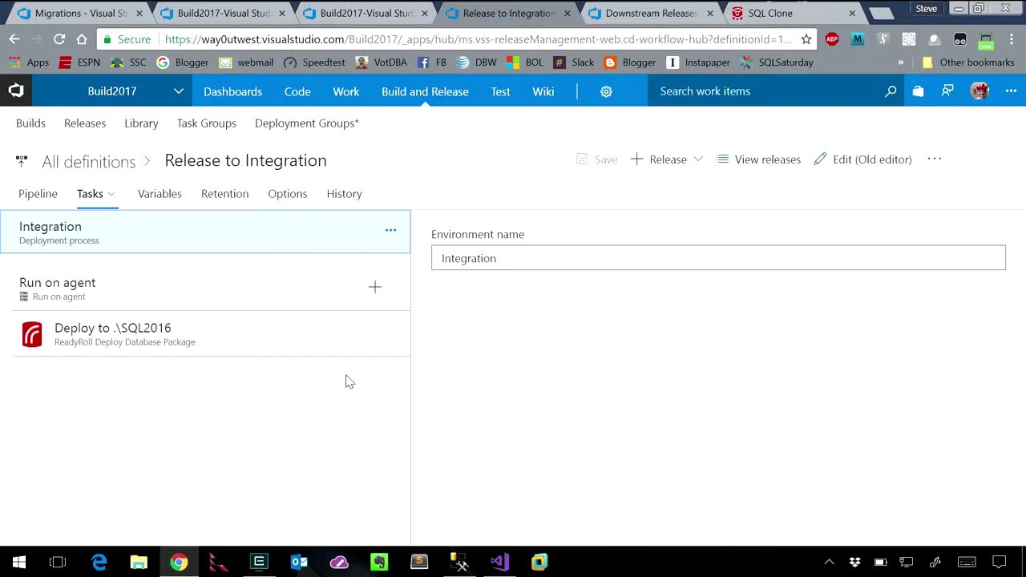
left_click(286, 350)
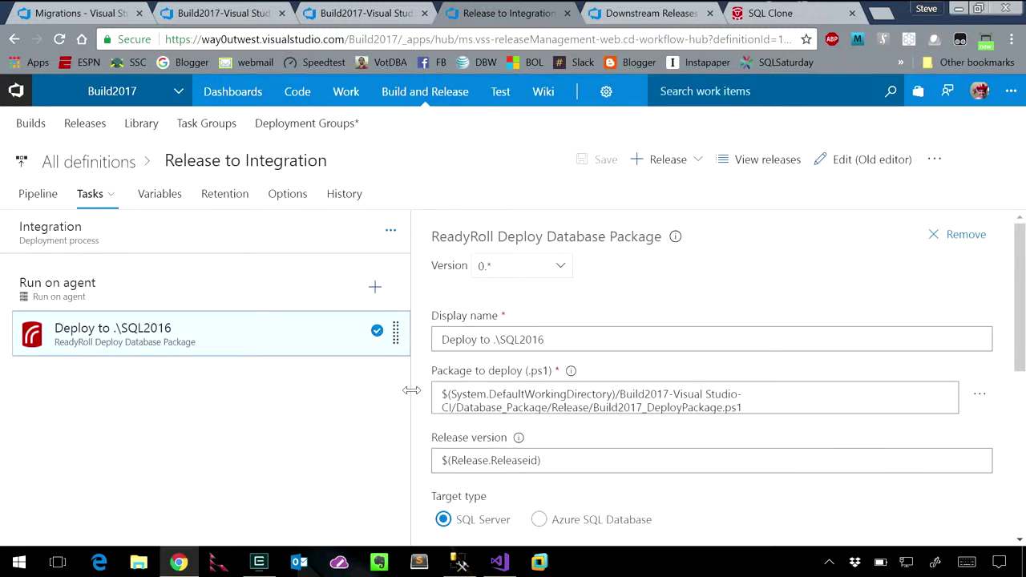
left_click(174, 198)
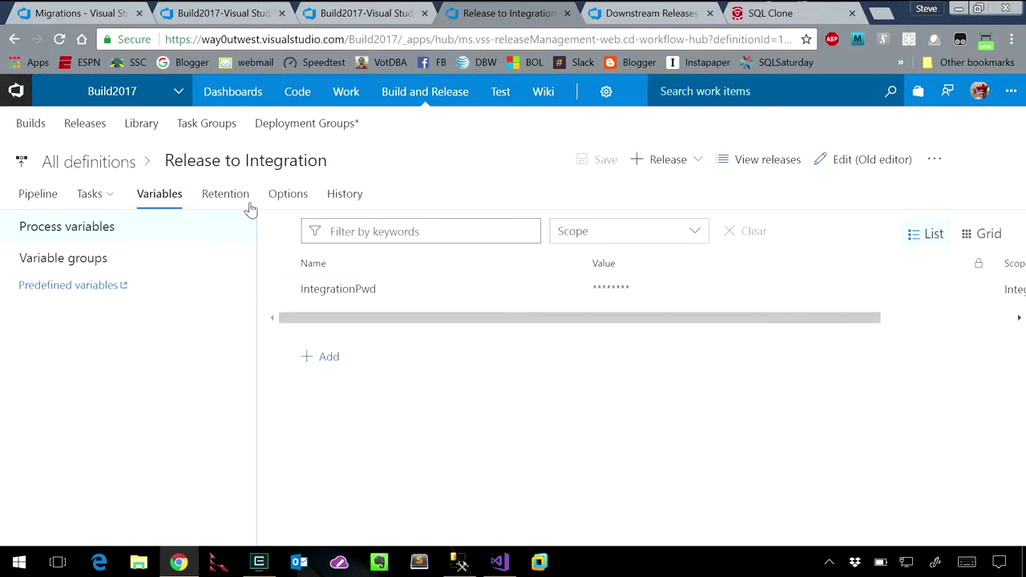
Try opening the Release to Integration definition in the old editor, and reopen its pipeline from the release definitions list
left_click(843, 164)
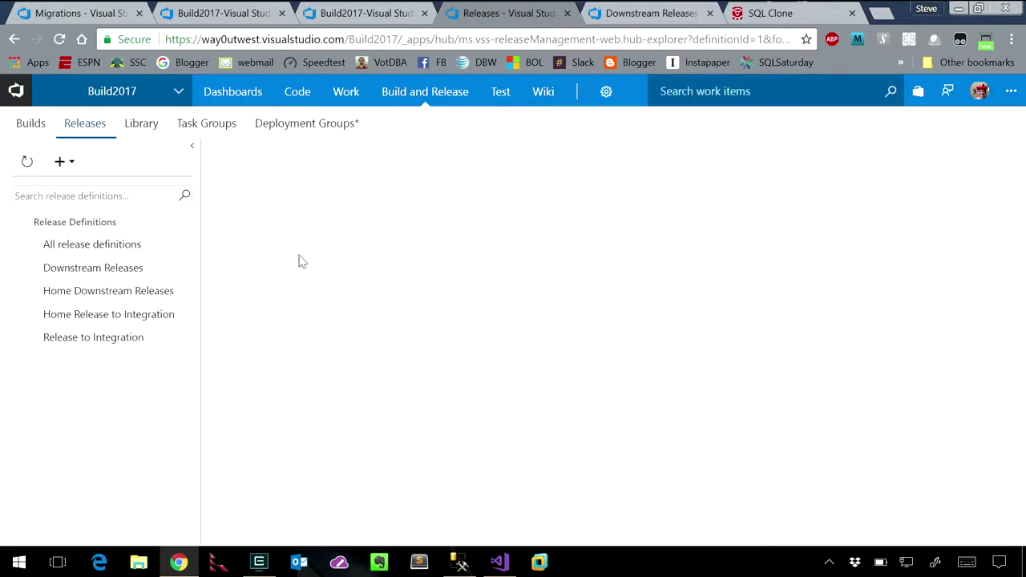
left_click(73, 342)
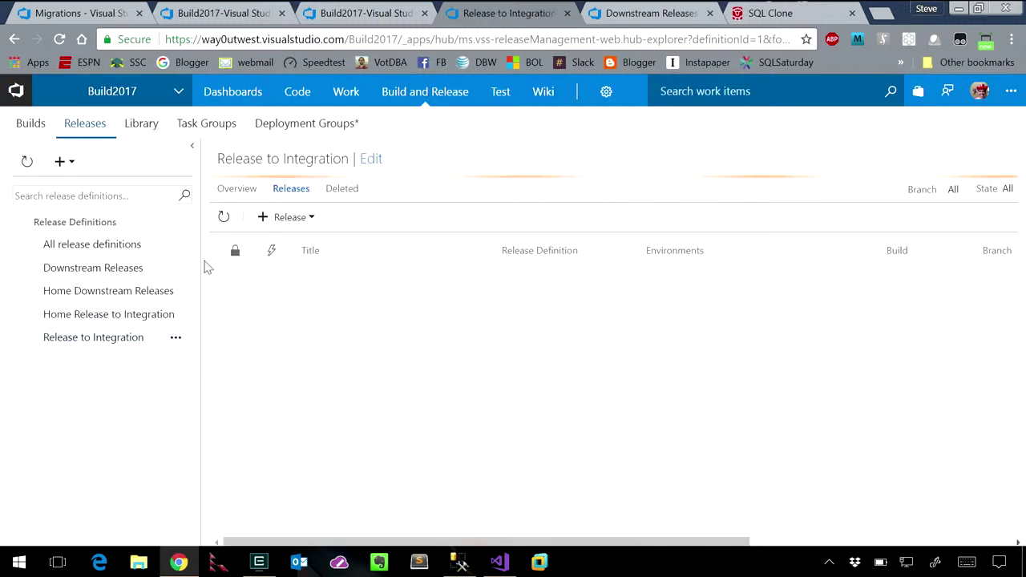
left_click(371, 163)
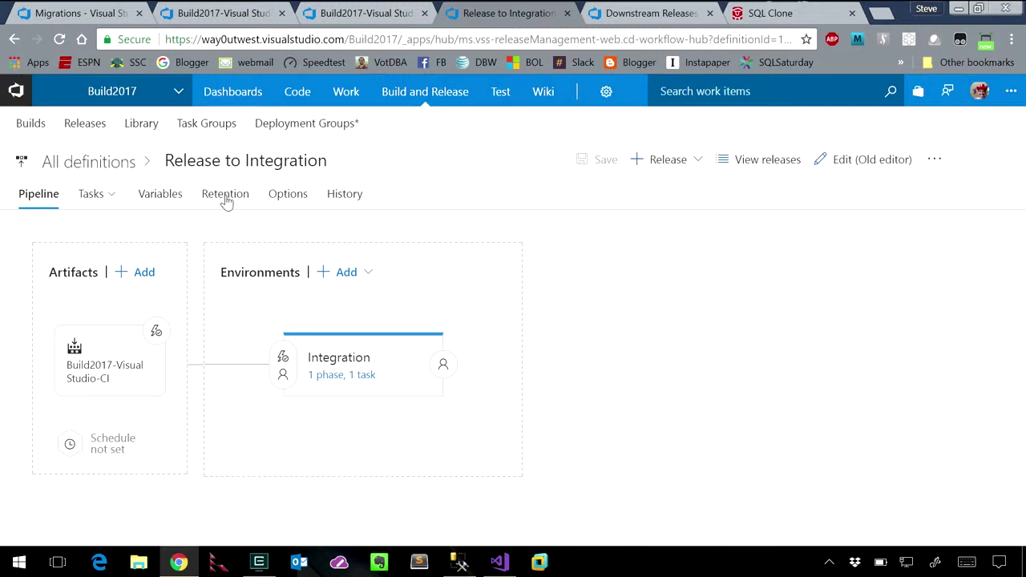
Examine the Release to Integration definition's options, retention settings, variables, and Integration deployment process
right_click(293, 195)
left_click(290, 197)
left_click(286, 200)
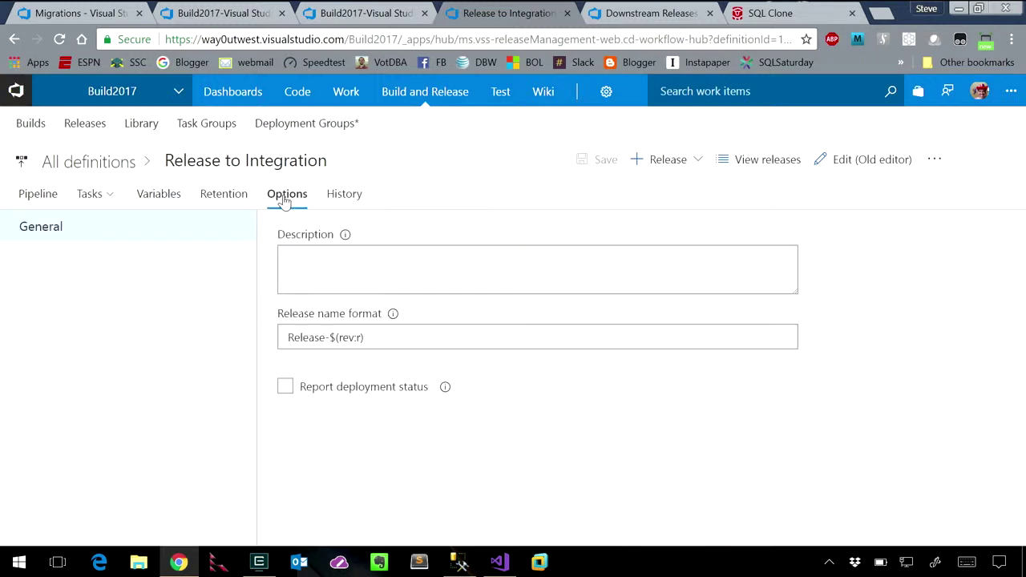
left_click(333, 201)
left_click(232, 202)
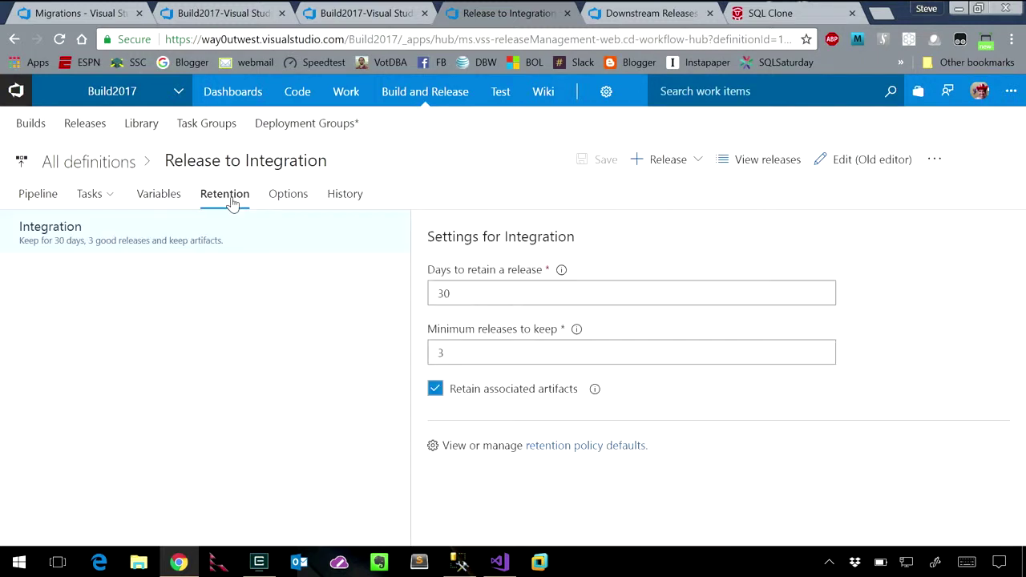
left_click(172, 197)
mouse_move(112, 205)
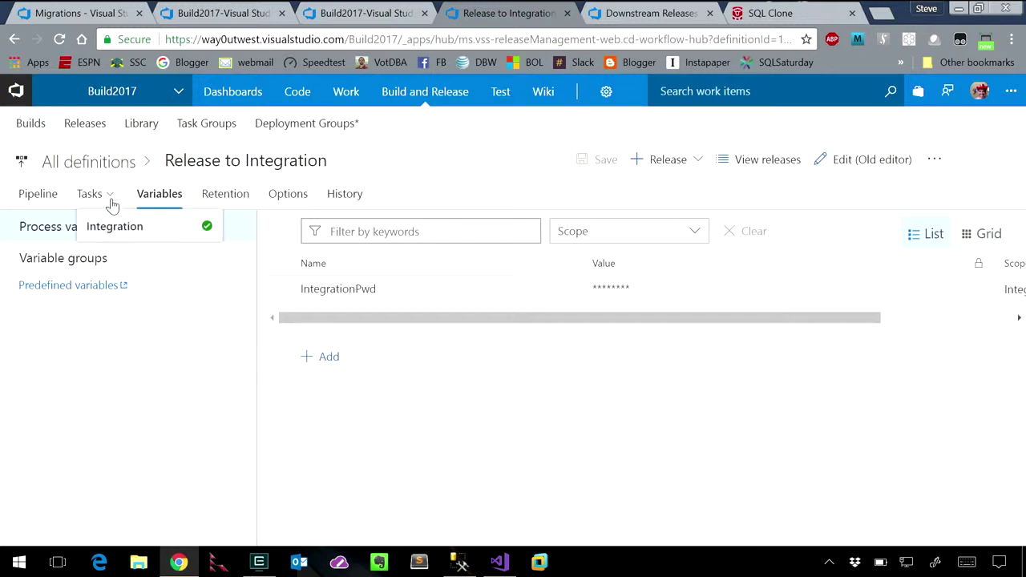
left_click(113, 227)
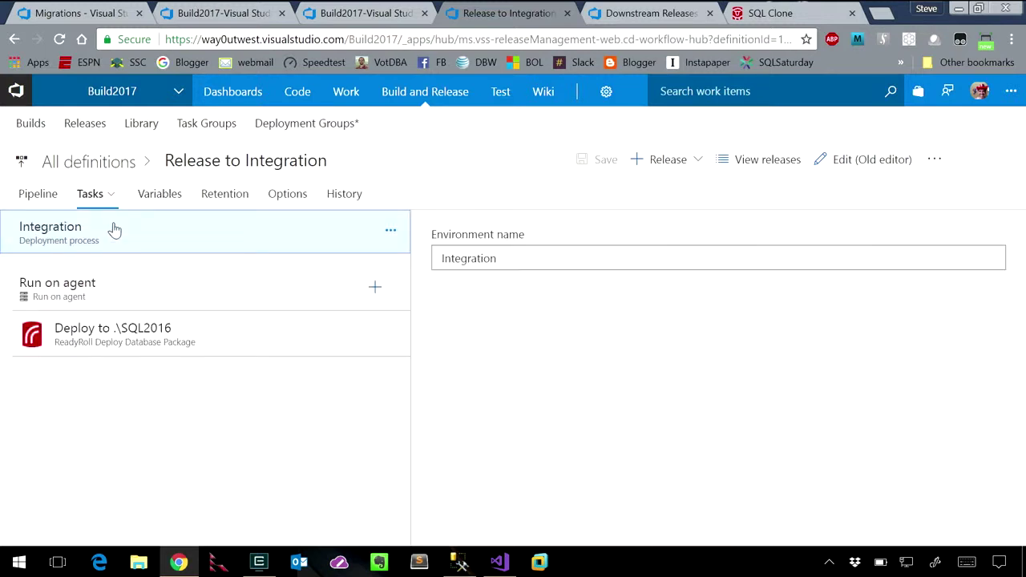
Return to the pipeline overview and open the Integration environment's Deploy to .\SQL2016 task settings
left_click(33, 198)
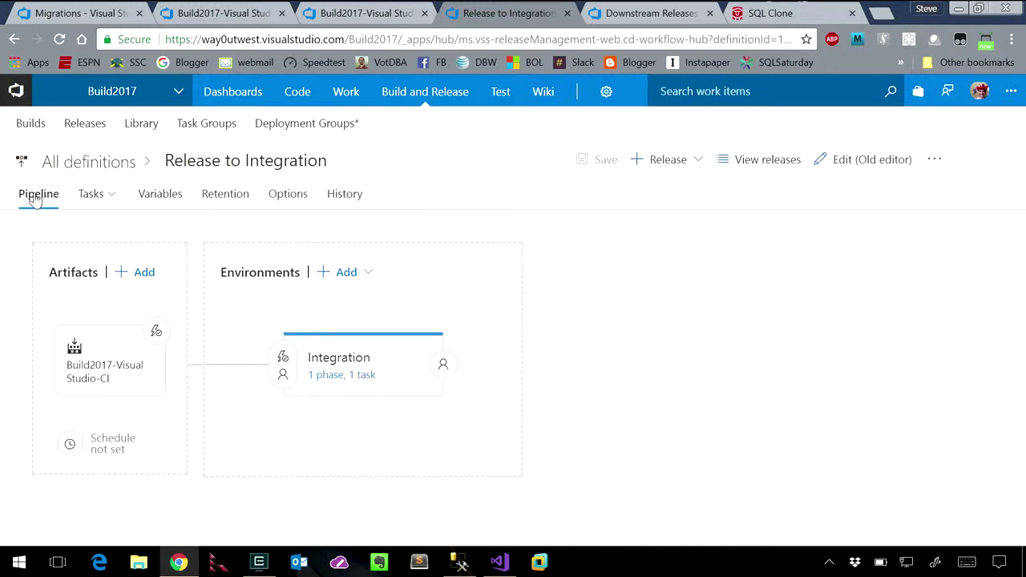
left_click(333, 375)
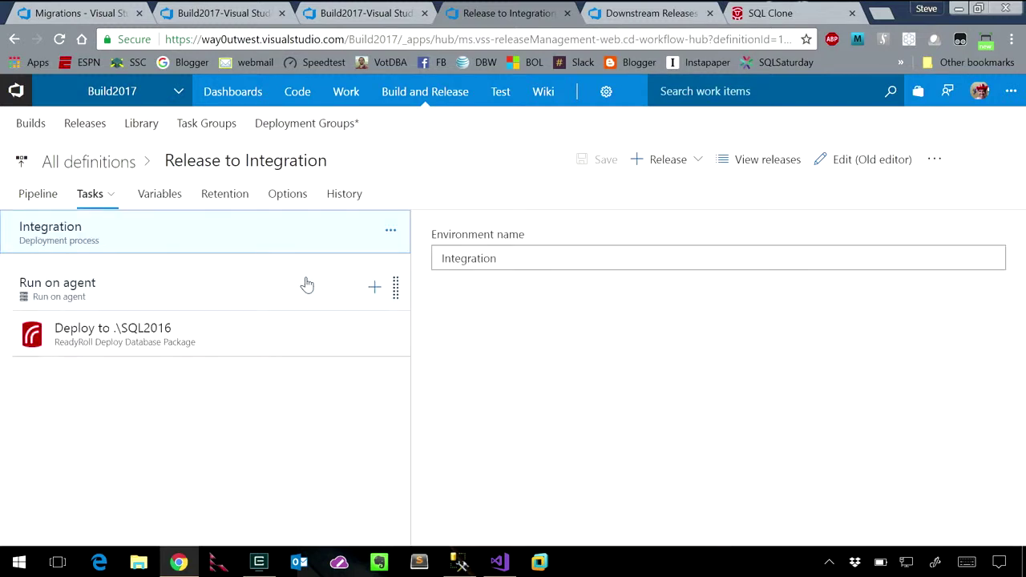
left_click(229, 328)
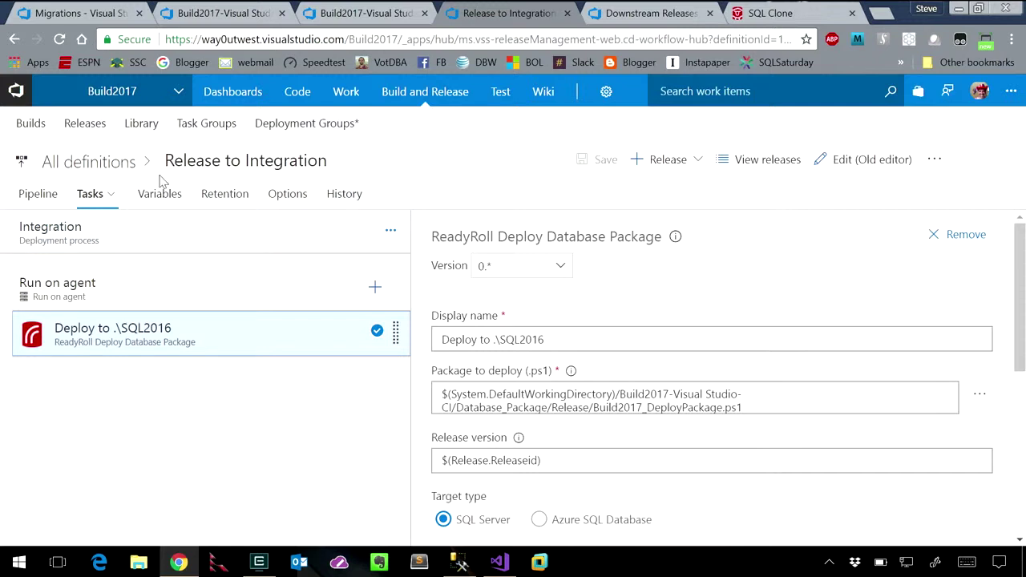
Create a new Downstream Releases release from build 20171102.7 with automated QA deployment after creation, and open the new release's summary
left_click(124, 165)
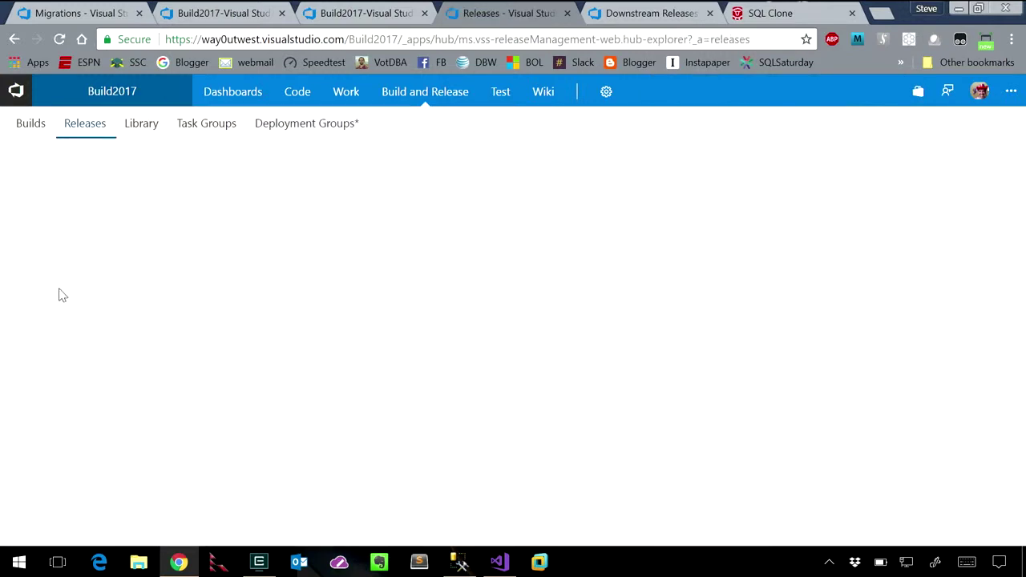
left_click(77, 274)
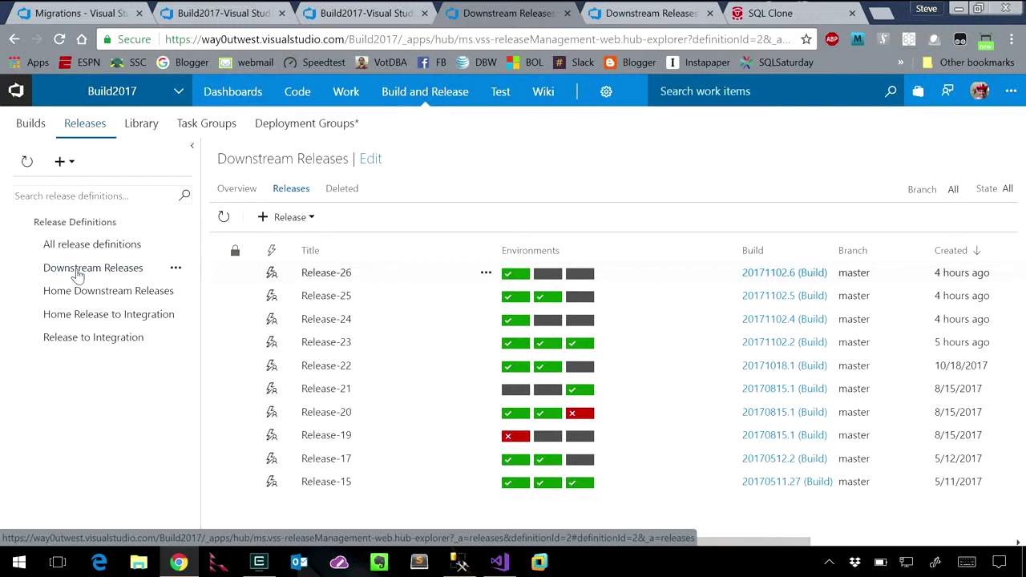
left_click(285, 230)
left_click(286, 251)
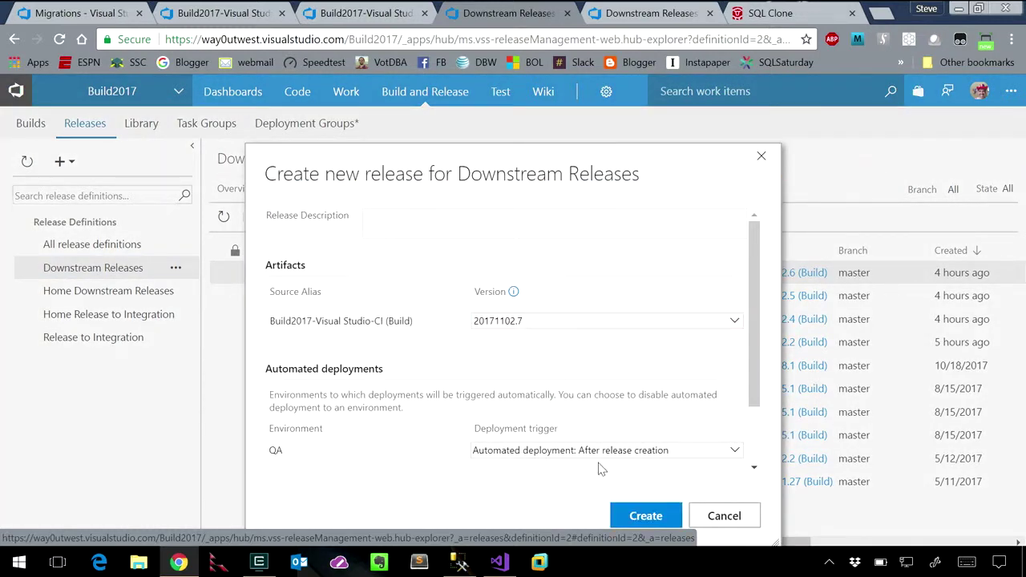
left_click(631, 515)
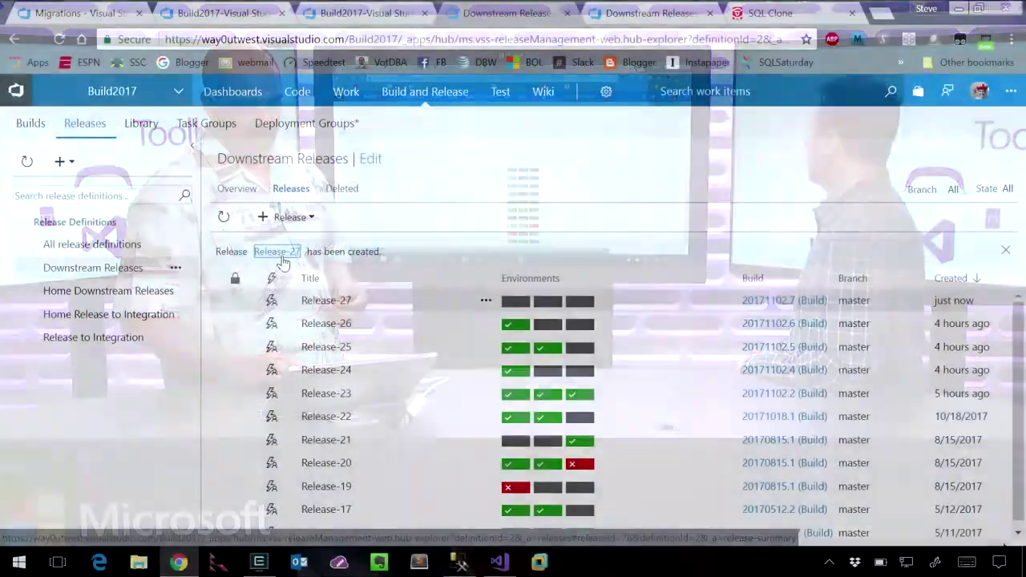
left_click(279, 259)
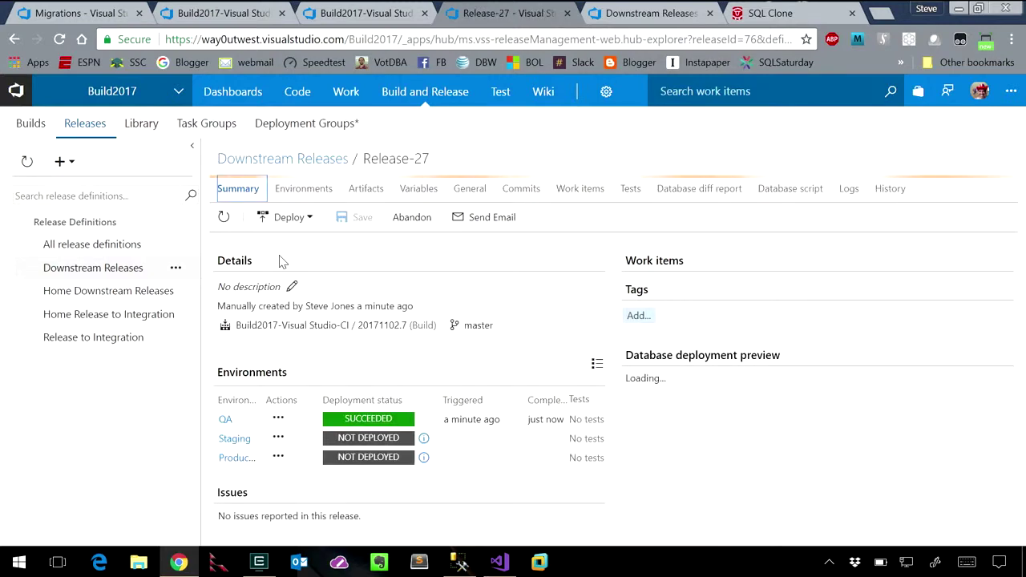
Switch to SQL Server Management Studio, rerun the StatusValue and getten script against Build_QA, and return to the release summary
key("alt+Tab")
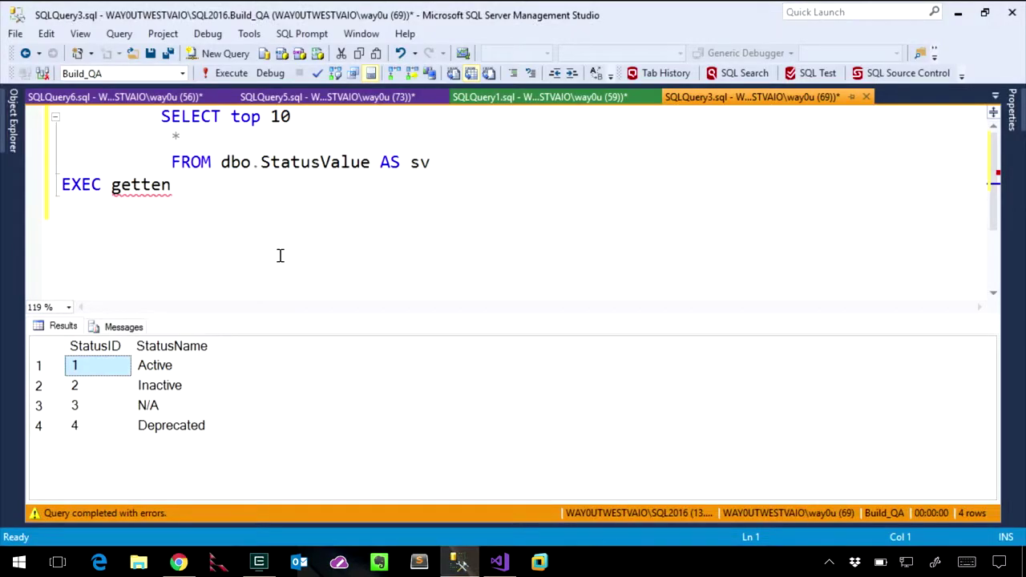
left_click(289, 231)
key("F5")
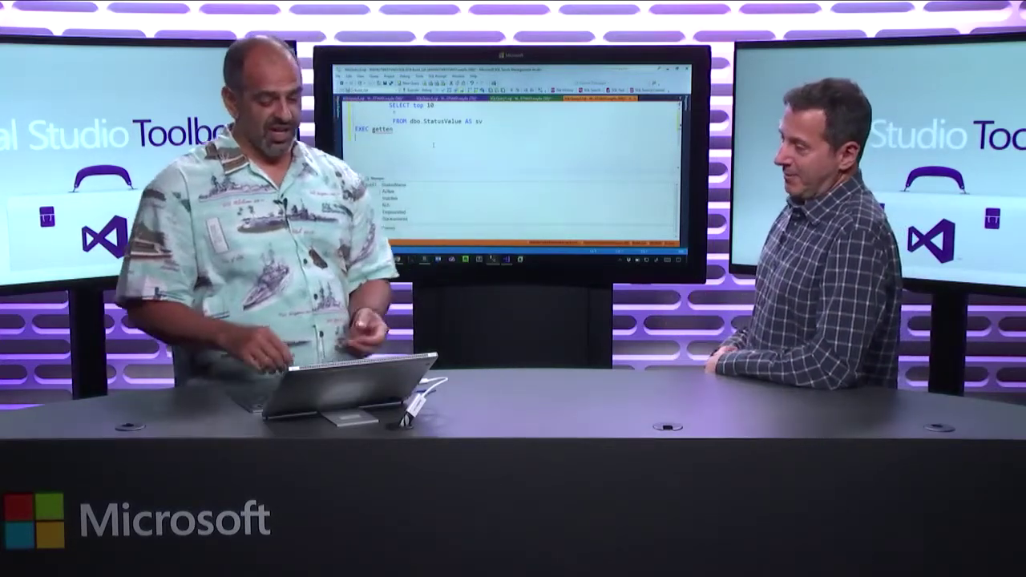
key("alt+Tab")
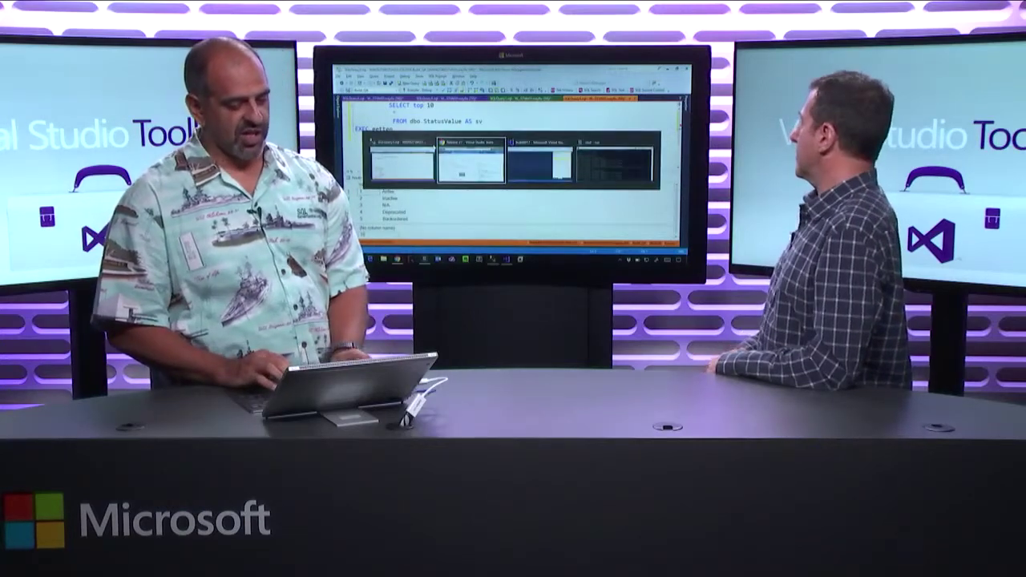
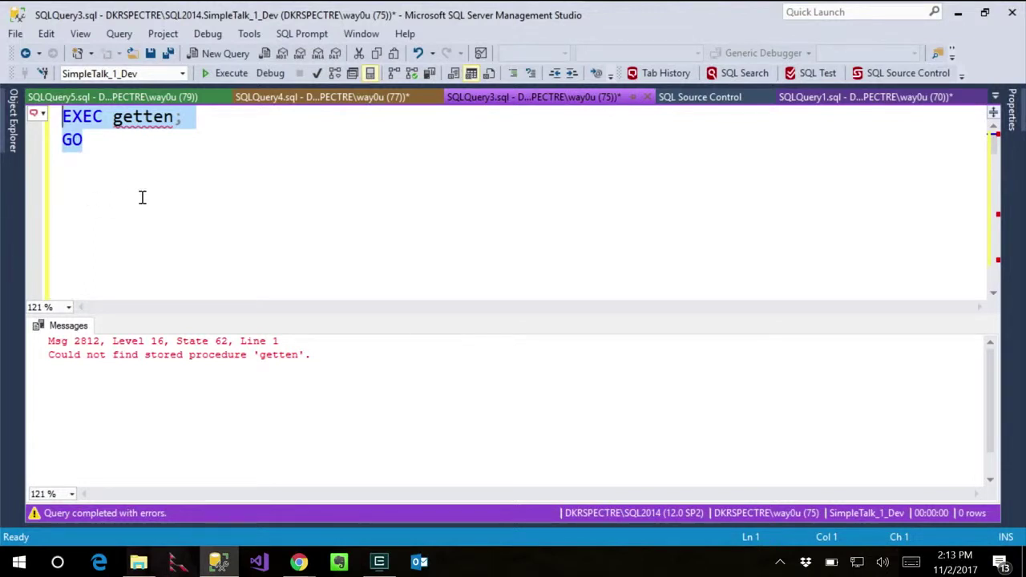
Run the script section that creates the GetTen procedure, returning 'Result' = 10, against SimpleTalk_1_Dev
key("Delete")
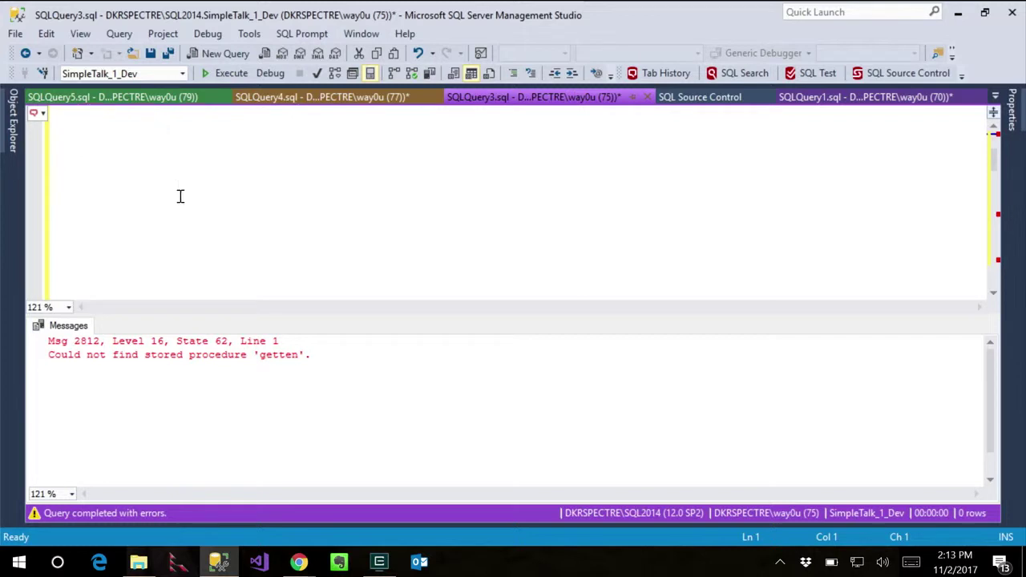
key("ctrl+r")
scroll(153, 233, "down", 3)
left_click_drag(125, 353, 48, 172)
key("F5")
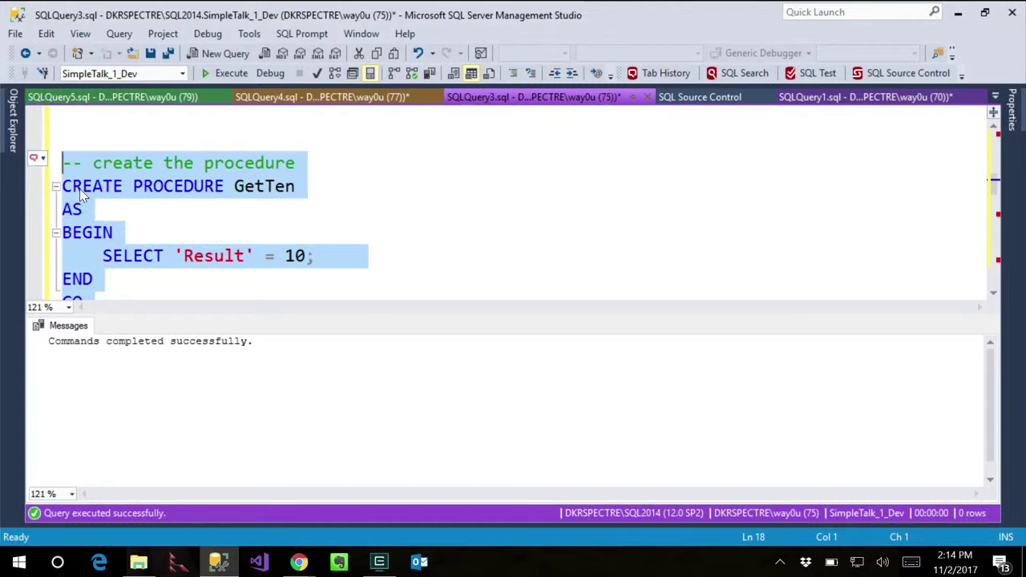
Run the check quality section, EXEC tsqlt.RunAll, against SimpleTalk_1_Dev and review the test messages
key("ctrl+r")
scroll(115, 206, "down", 3)
left_click_drag(267, 275, 177, 196)
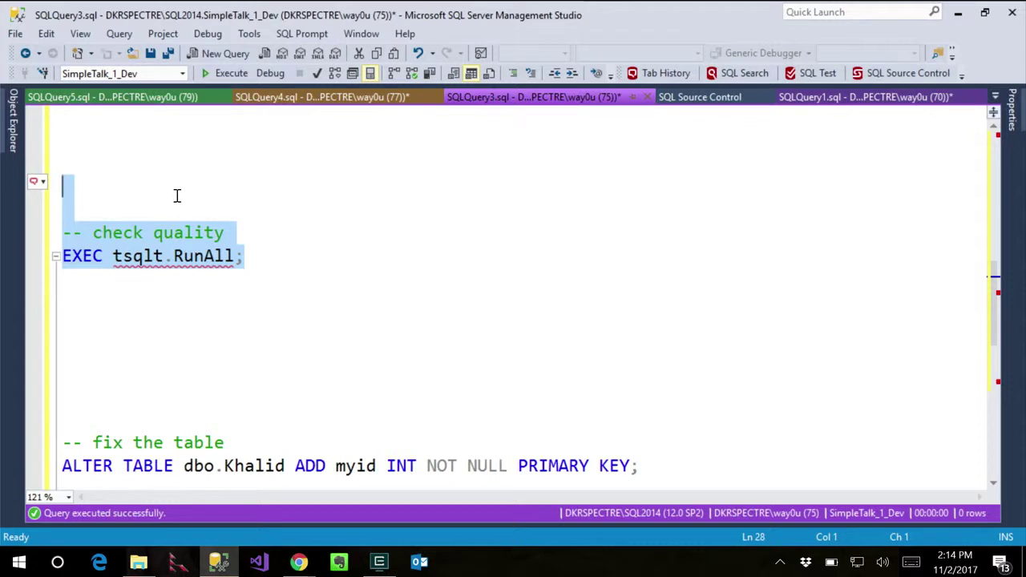
left_click(221, 74)
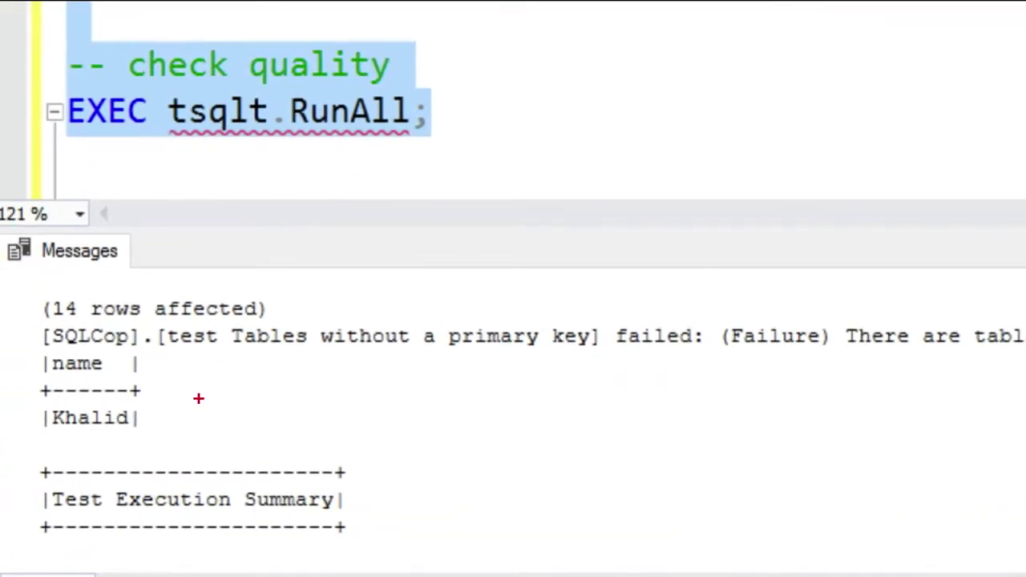
mouse_move(200, 307)
left_mouse_down()
mouse_move(311, 396)
mouse_move(621, 287)
mouse_move(205, 278)
mouse_move(168, 315)
left_mouse_up()
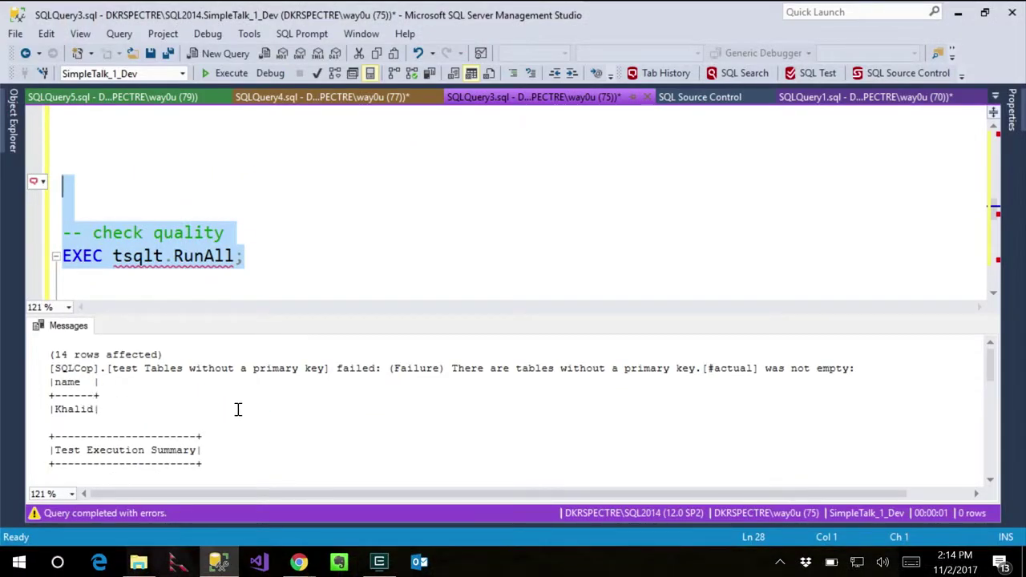
key("ctrl+r")
Run the fix the table section that adds myid INT NOT NULL PRIMARY KEY to dbo.Khalid
scroll(261, 419, "down", 2)
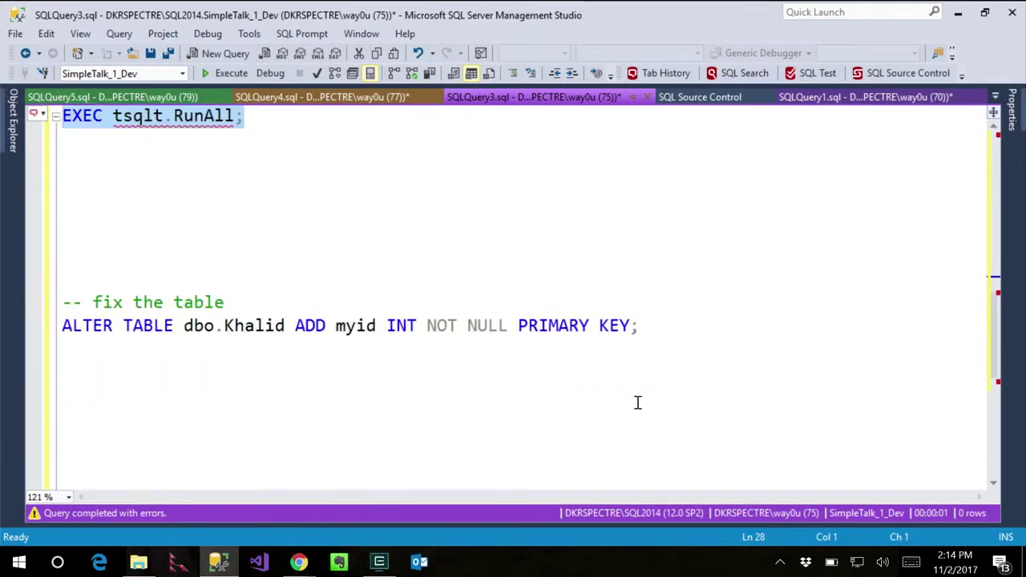
left_click_drag(673, 333, 233, 257)
key("F5")
key("ctrl+r")
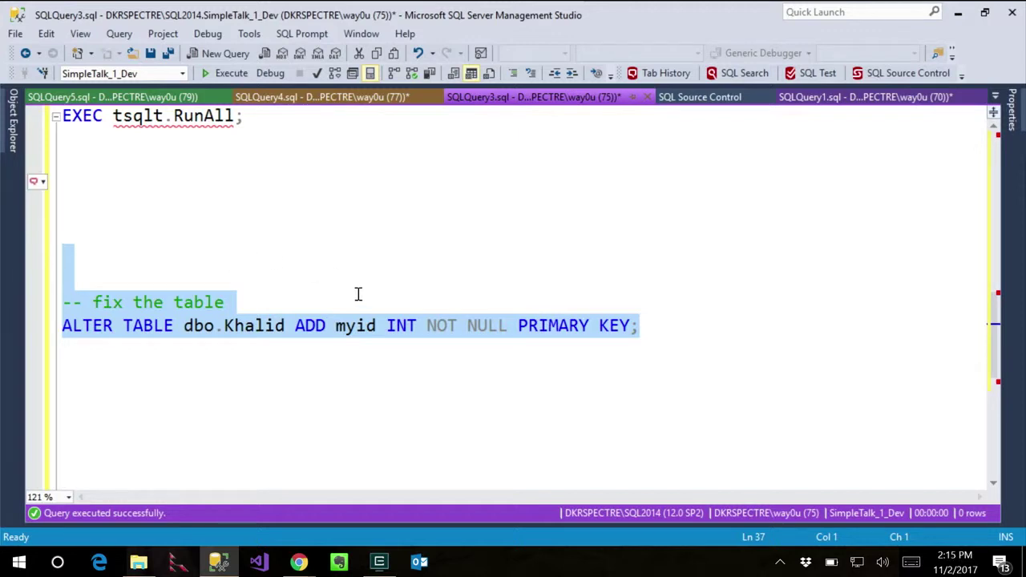
Rerun the tSQLt tests with the final EXEC tsqlt.RunAll statement and examine the full Test Execution Summary
scroll(359, 294, "down", 2)
scroll(341, 280, "down", 2)
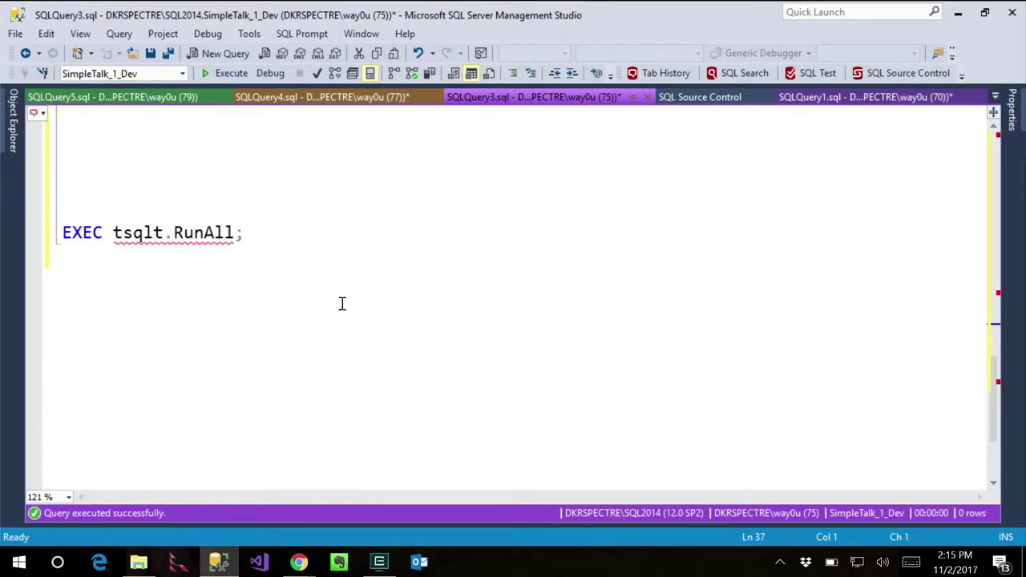
left_click_drag(289, 241, 267, 206)
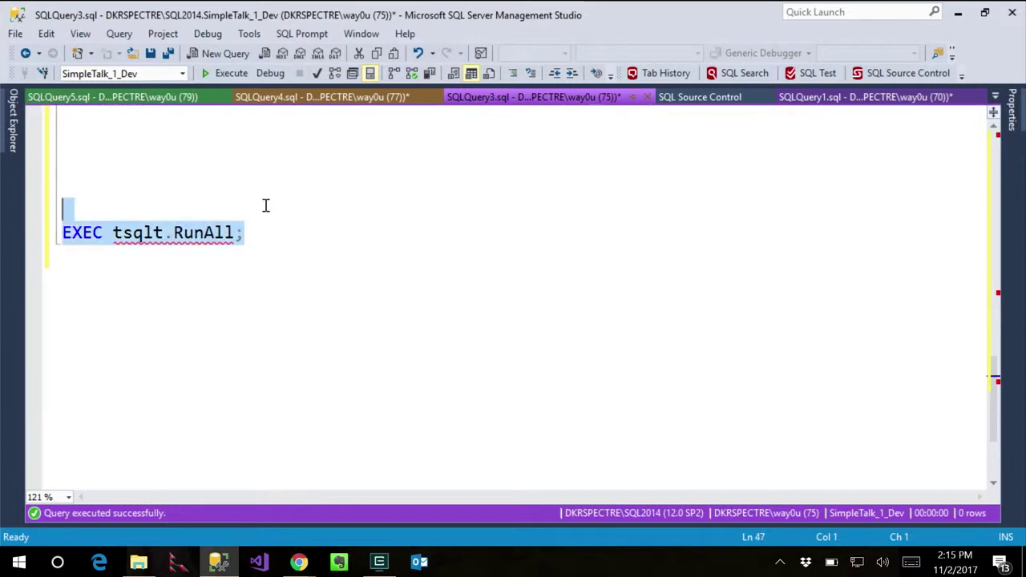
key("F5")
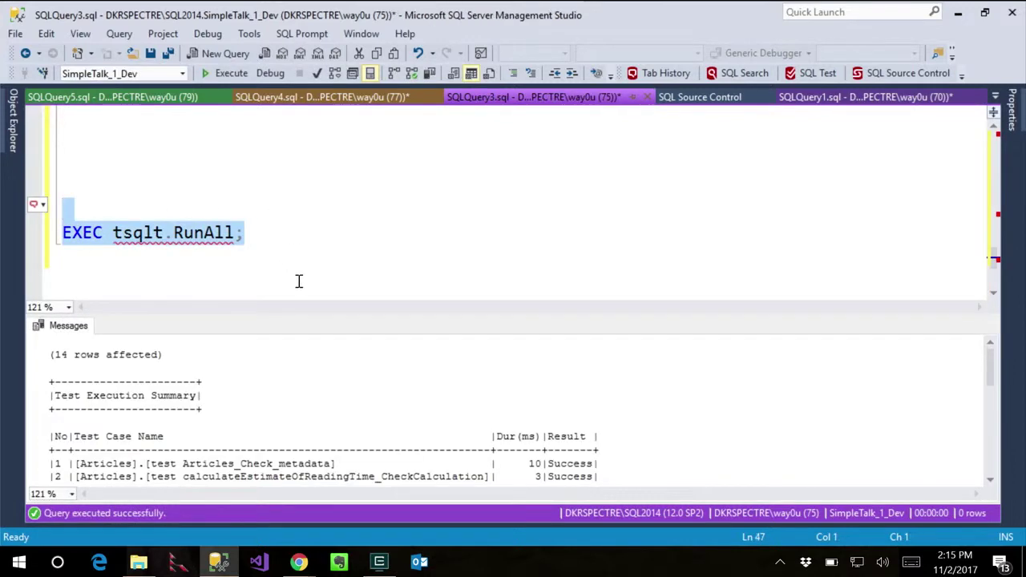
left_click_drag(326, 311, 347, 207)
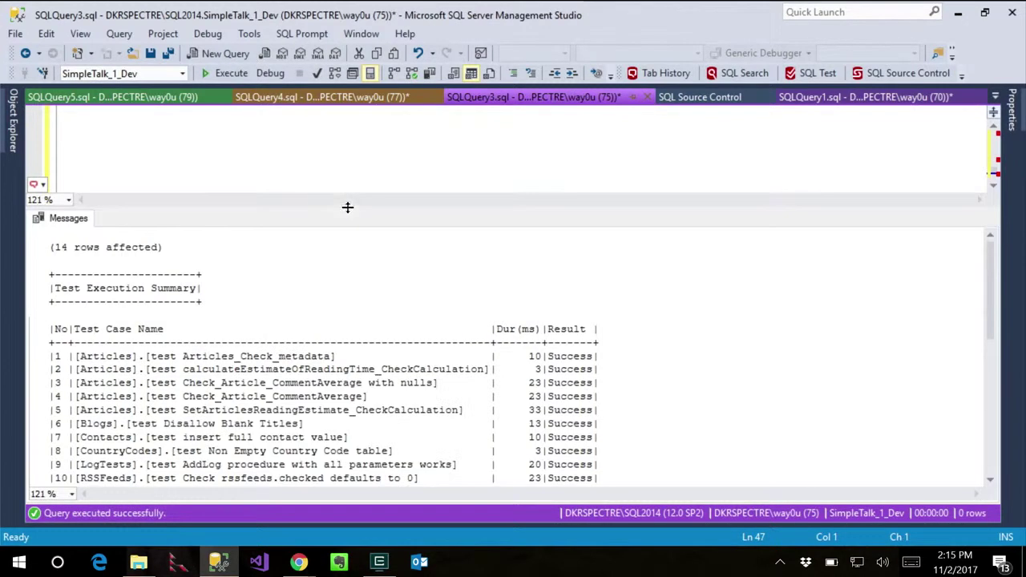
scroll(430, 335, "down", 2)
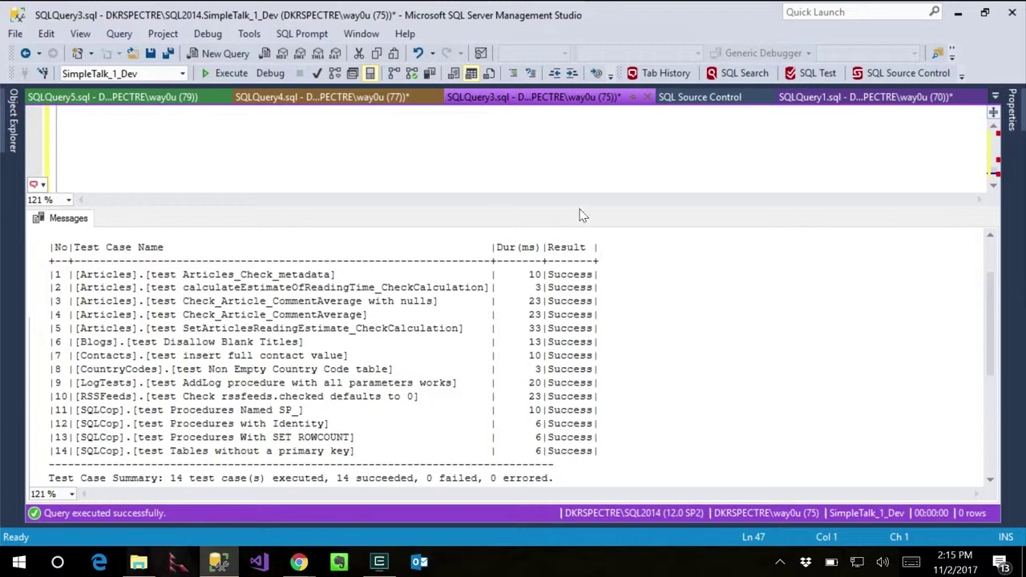
In SQL Source Control, include the edited Khalid table in the commit and examine its column and constraint differences
left_click(709, 103)
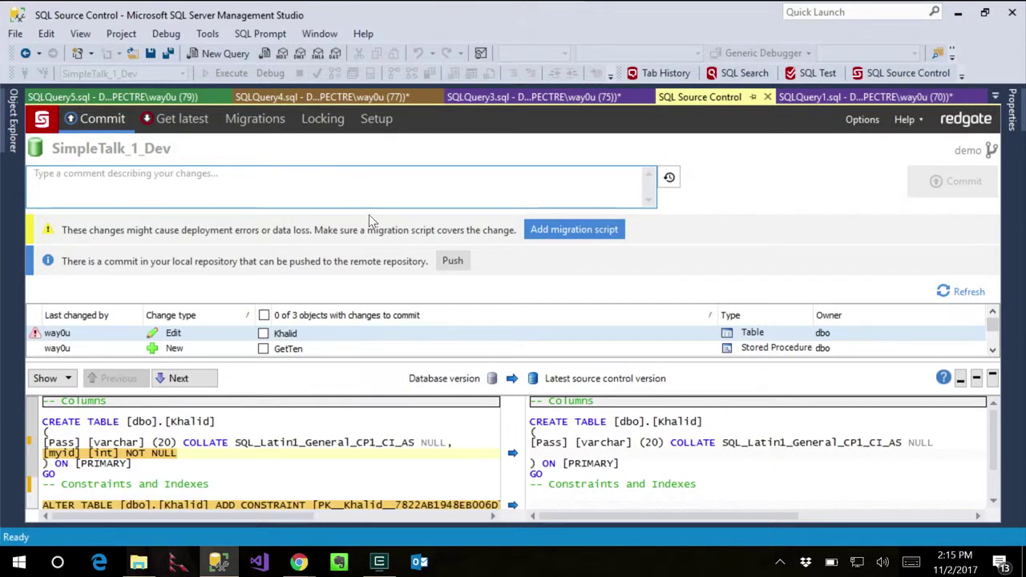
scroll(405, 303, "down", 1)
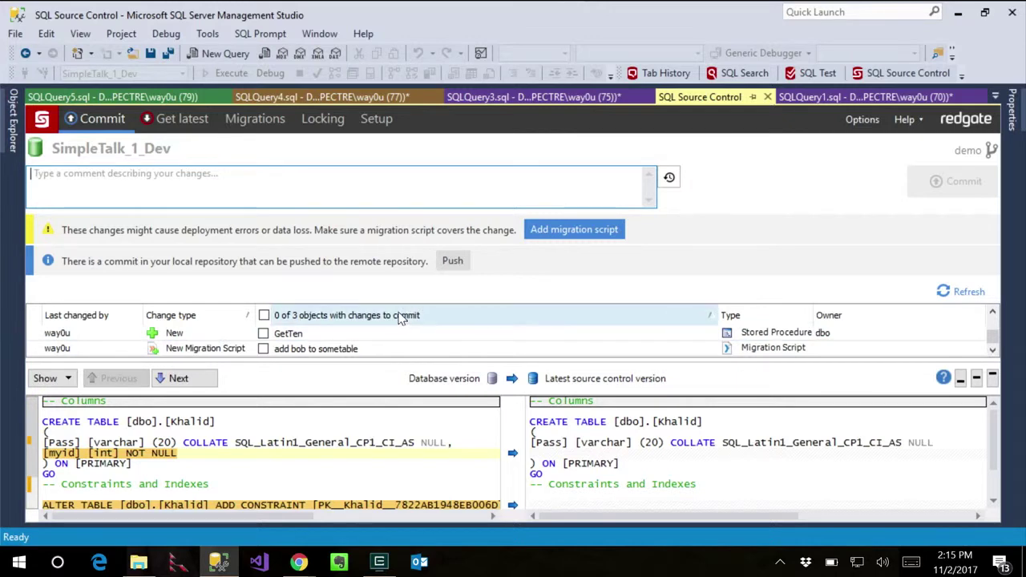
scroll(405, 315, "up", 1)
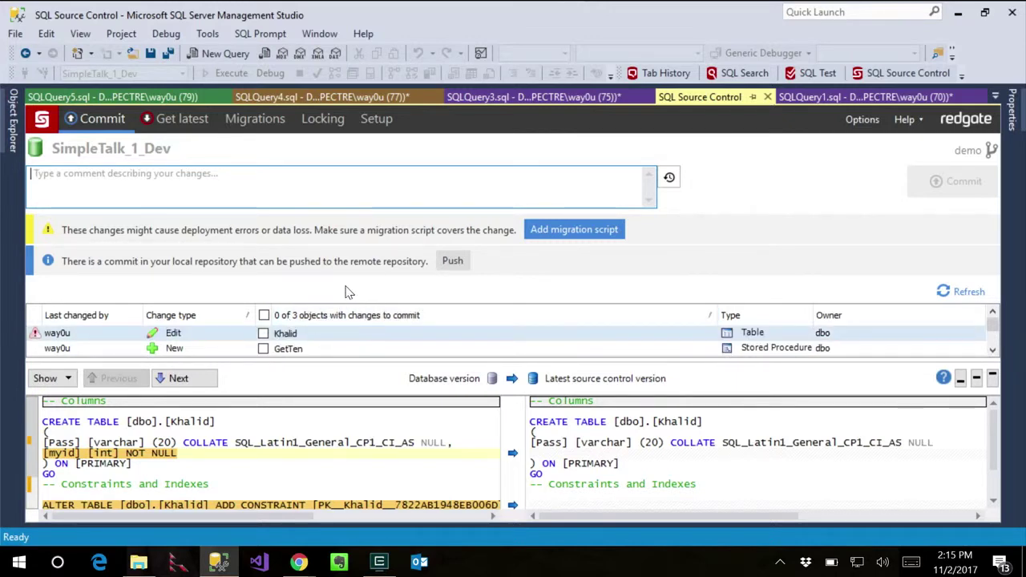
left_click(262, 335)
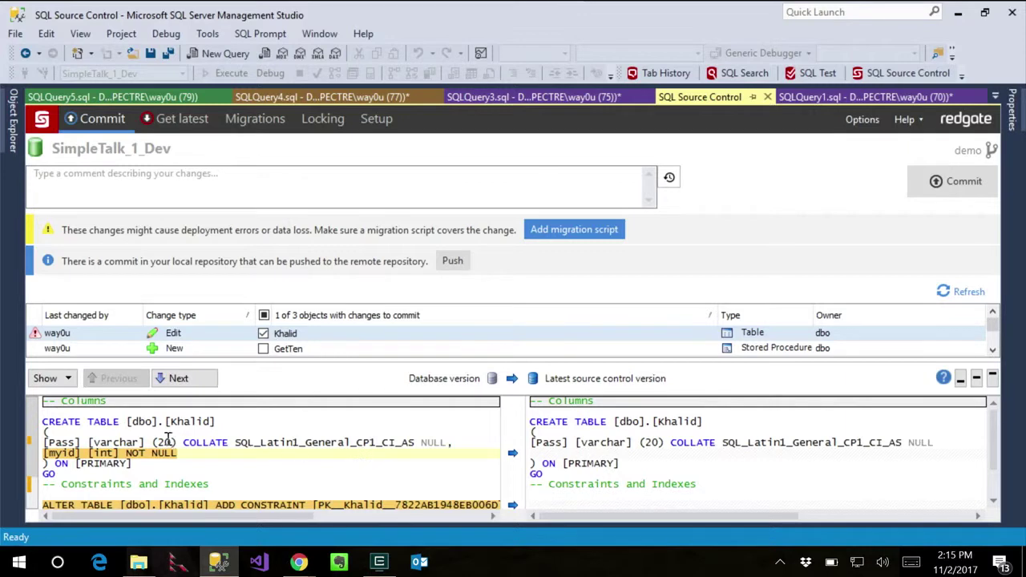
left_click_drag(160, 454, 58, 455)
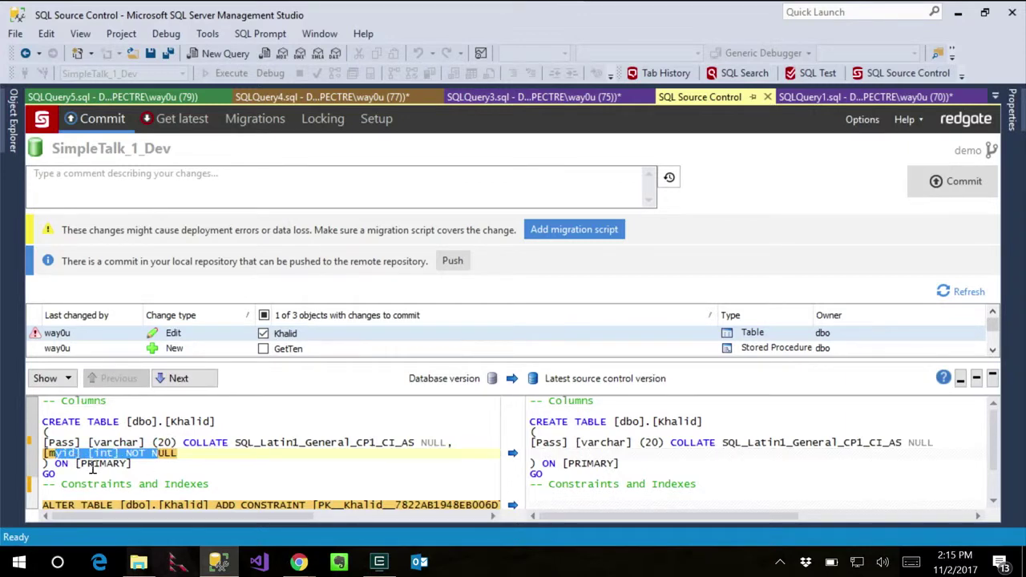
left_click(641, 479)
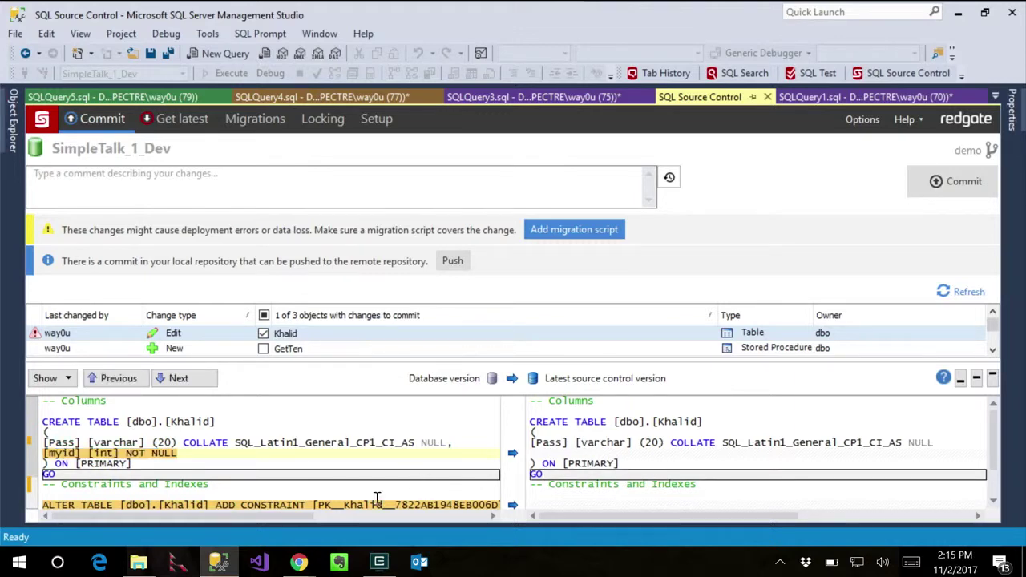
scroll(376, 490, "down", 1)
double_click(172, 463)
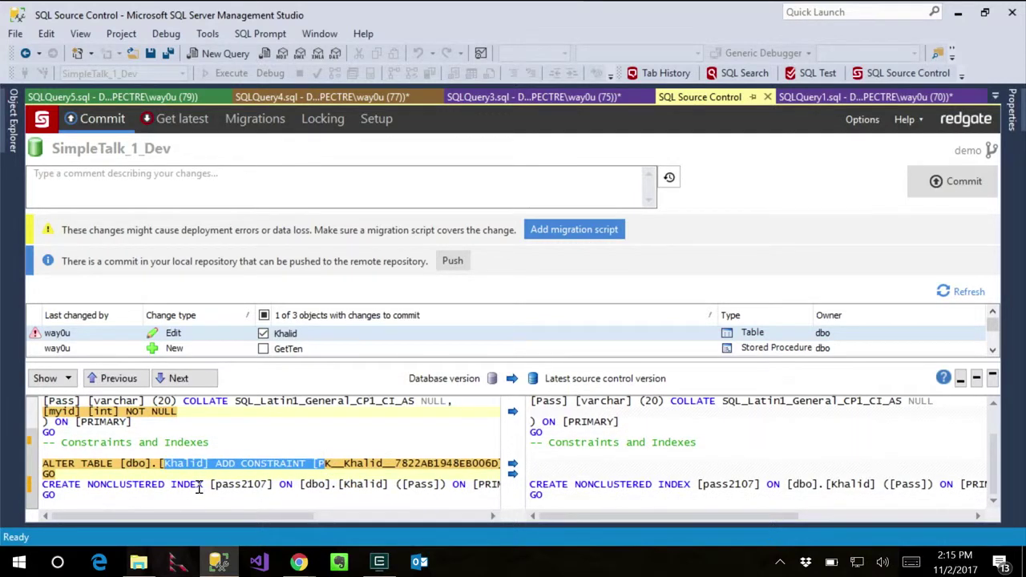
left_click(199, 489)
scroll(230, 458, "up", 2)
Include the new GetTen stored procedure in the commit alongside the Khalid table, leaving out the migration script
left_click(262, 349)
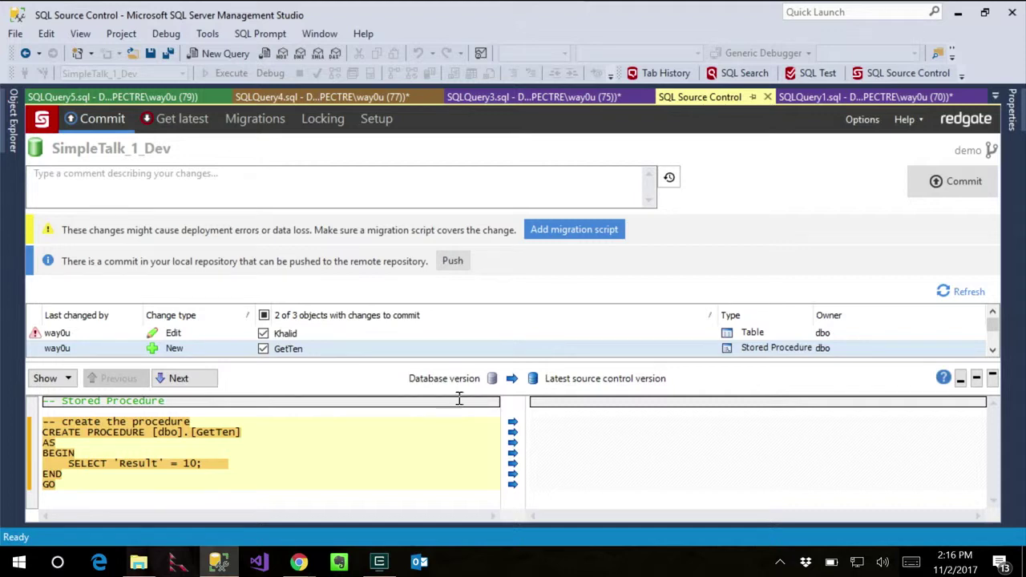
left_click(360, 338)
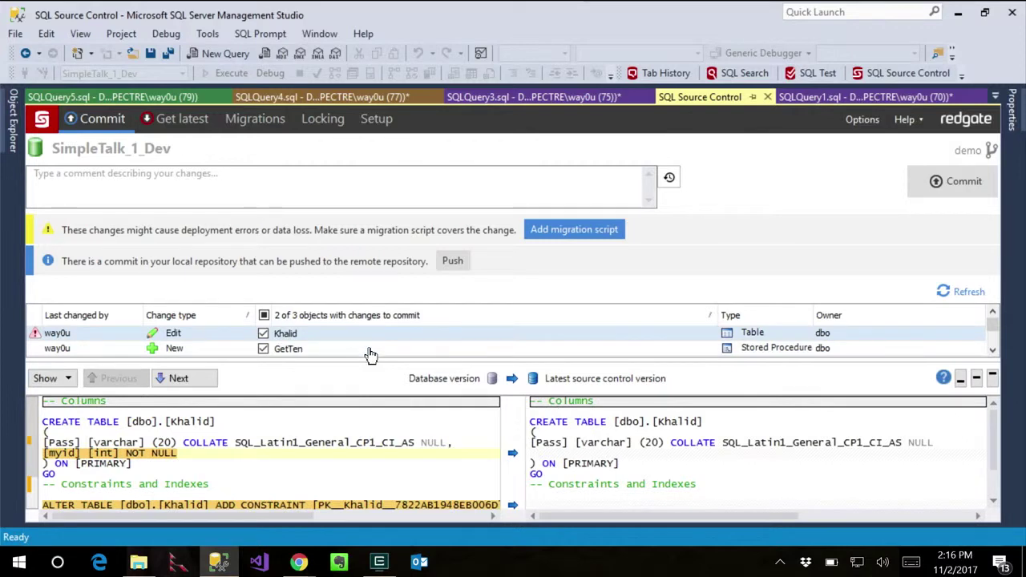
left_click(371, 352)
left_click(251, 180)
left_click(264, 350)
left_click(264, 349)
Enter the commit comment "Added primary key and new proc for data retrieval"
left_click(227, 193)
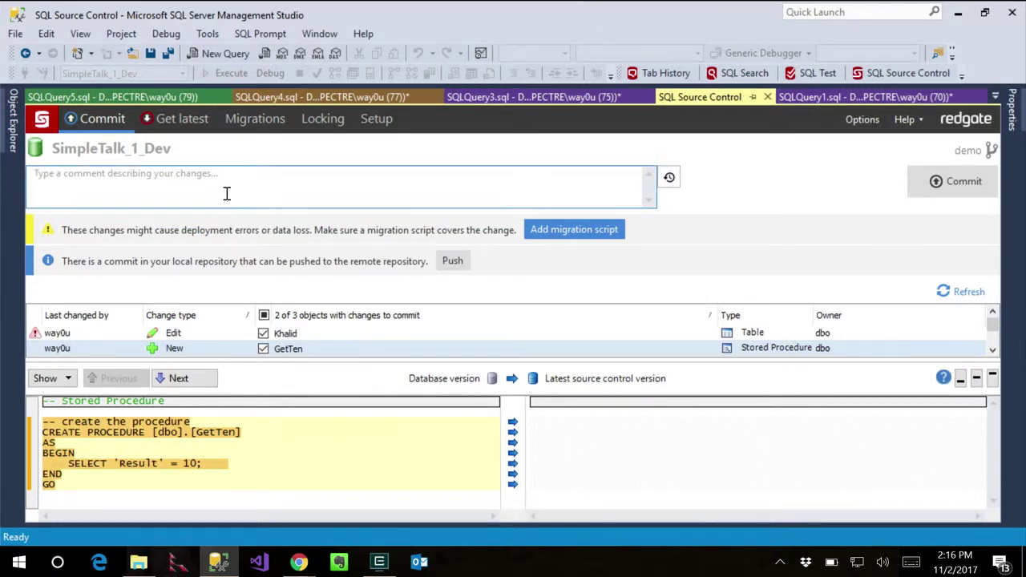
type("Add")
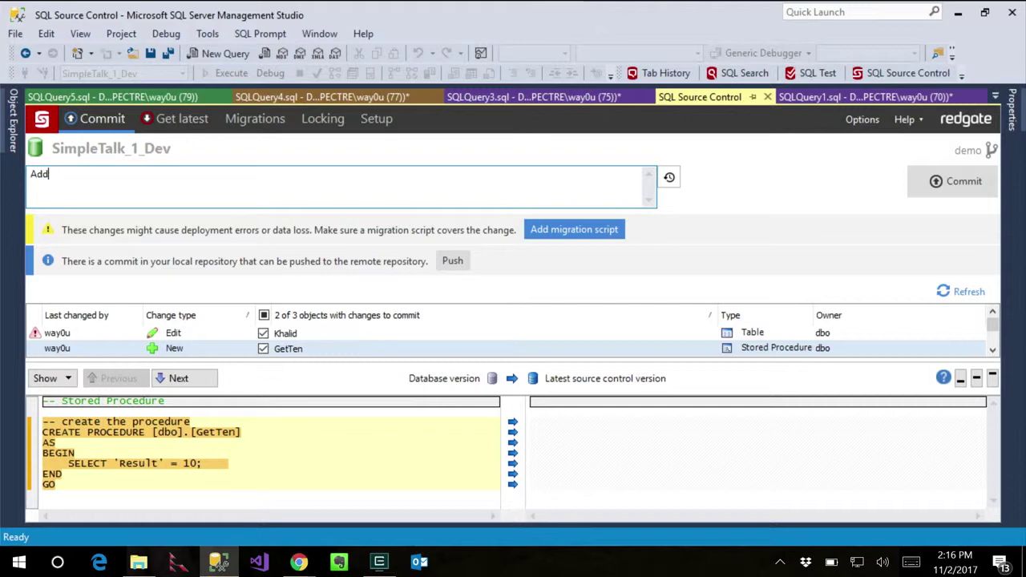
type("ed primary key and")
key("BackSpace")
key("BackSpace")
key("BackSpace")
type("key and new proc for data retrieval")
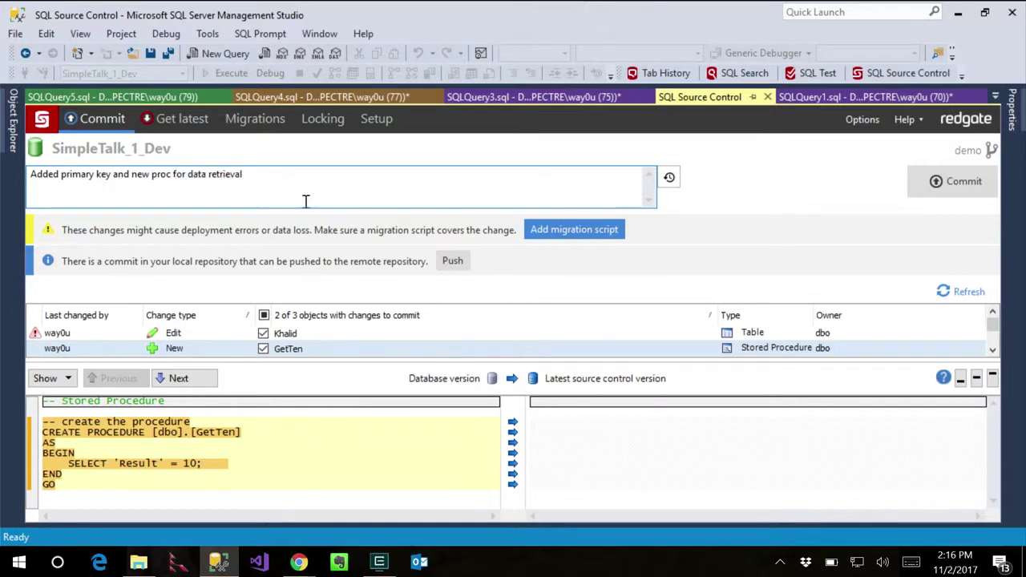
Commit the two objects without adding a migration script, acknowledging the warnings, and push the commits to the remote repository
left_click(918, 186)
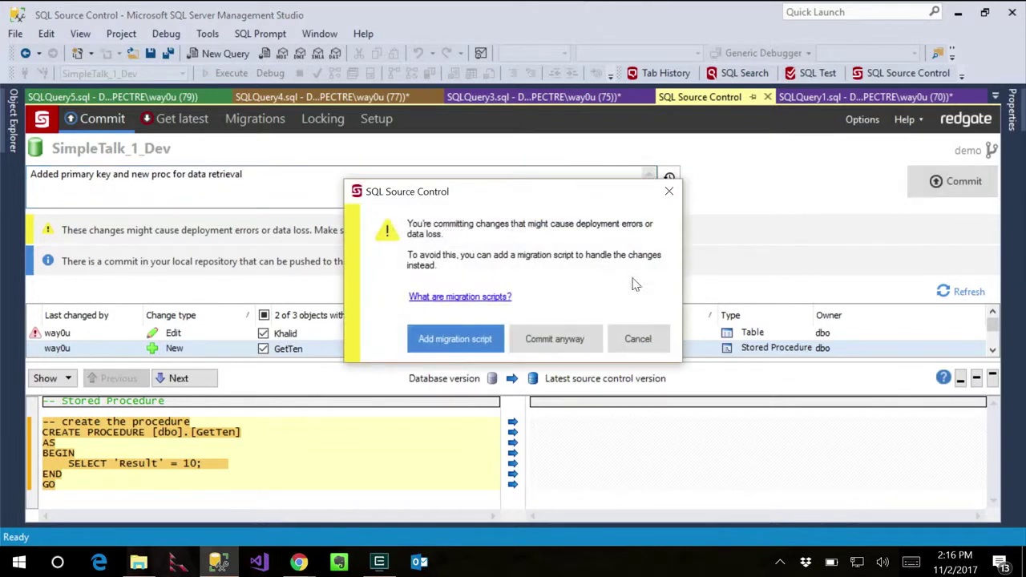
left_click(554, 338)
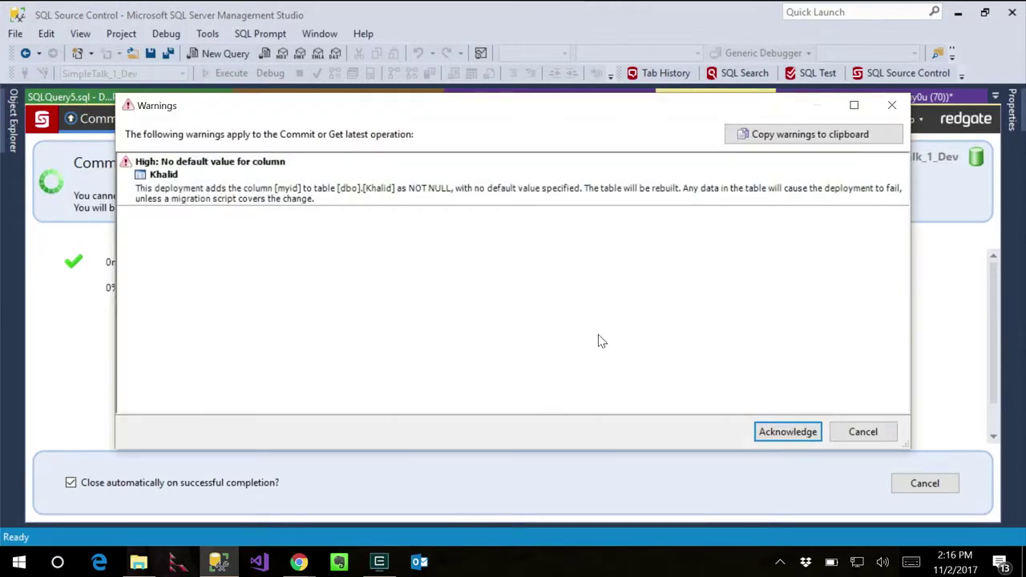
left_click(759, 430)
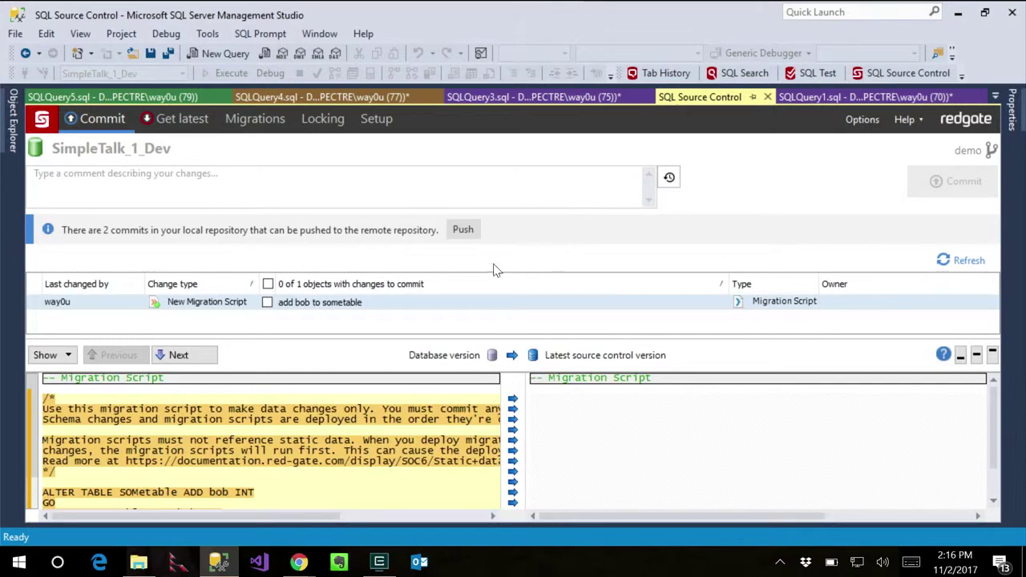
left_click(463, 230)
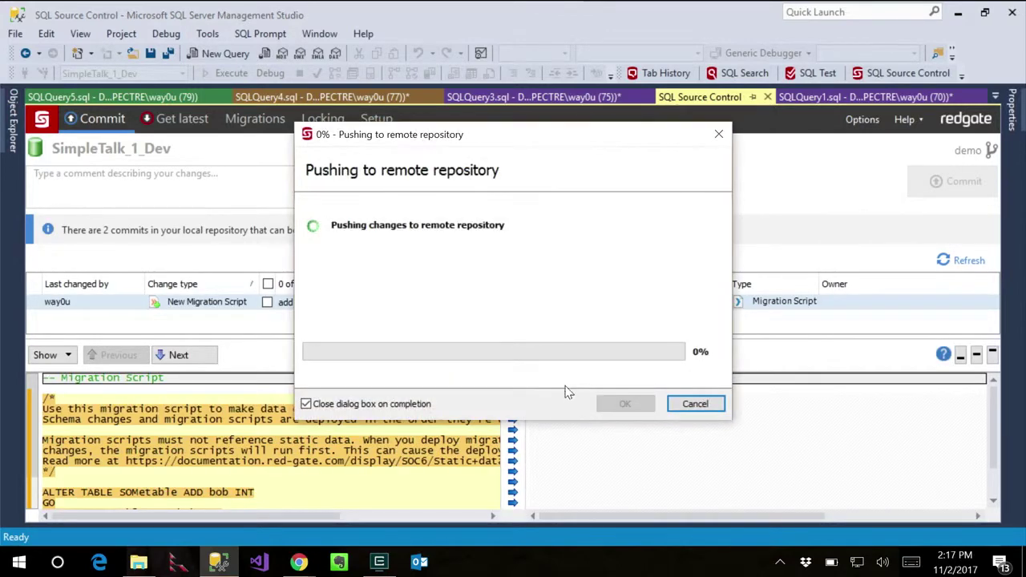
Switch to Visual Studio Team Services in Chrome and open the DDL folder in the DLMDemo-HP repository's master branch
mouse_move(299, 559)
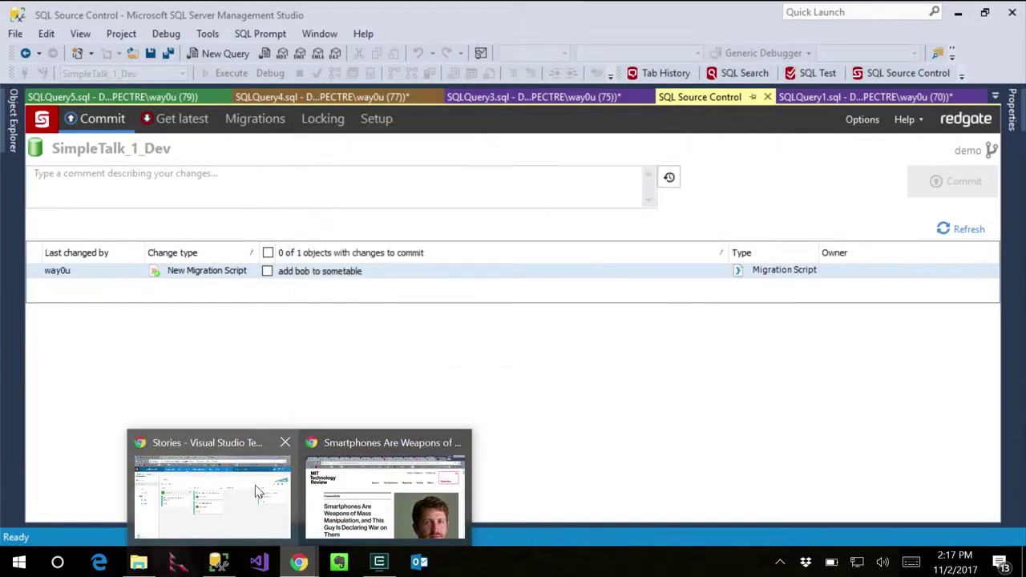
left_click(255, 484)
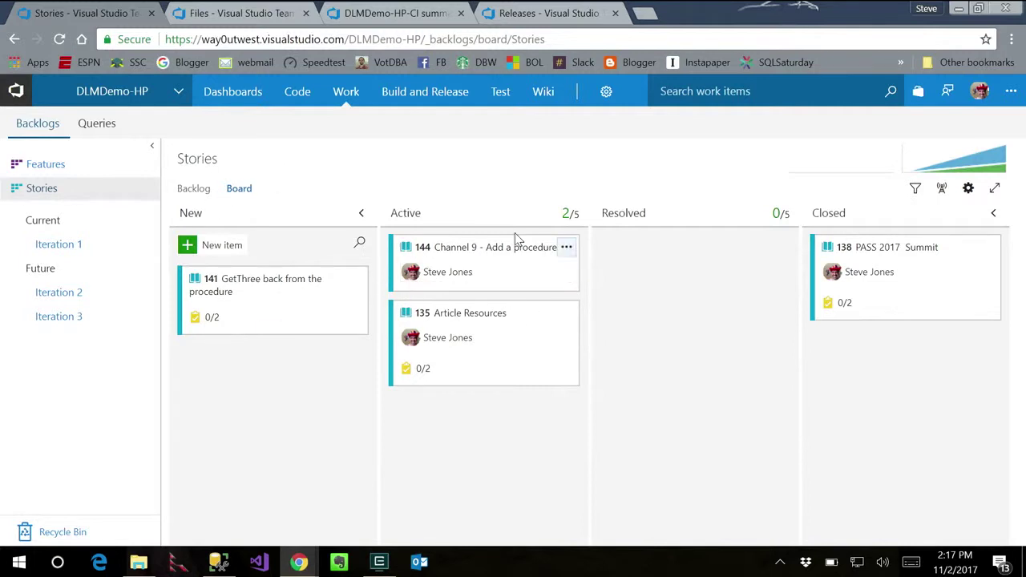
left_click(294, 96)
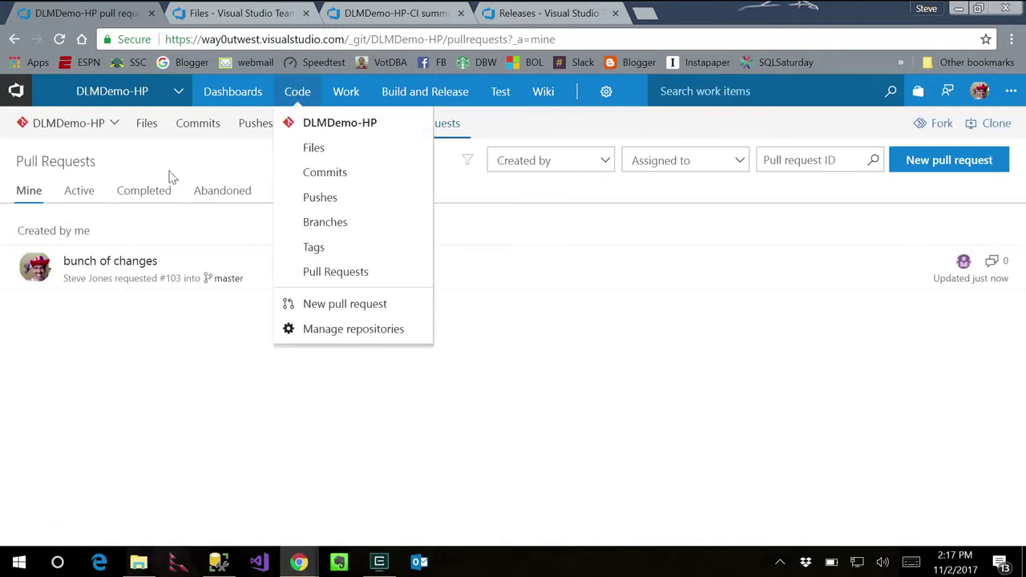
left_click(149, 125)
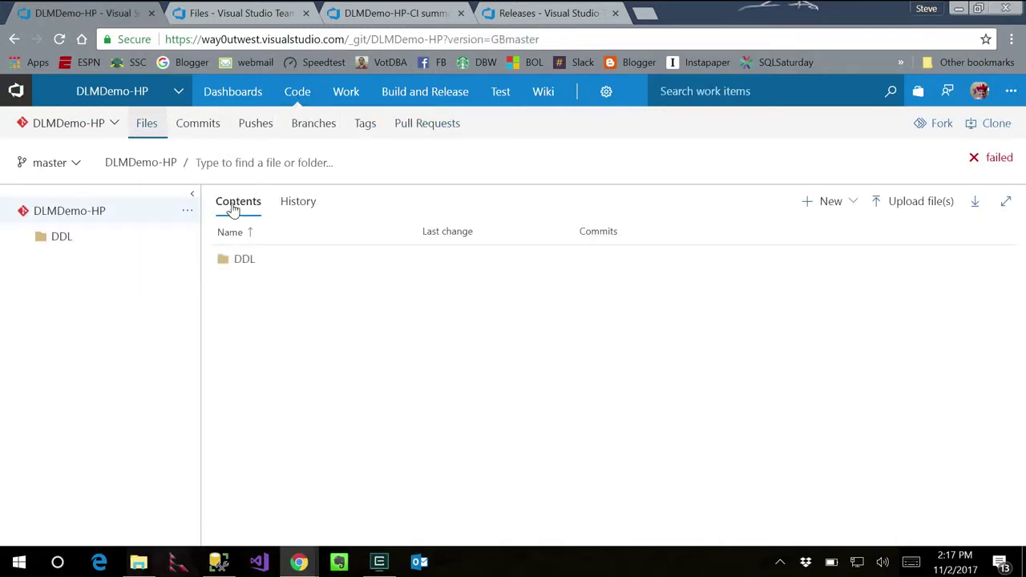
left_click(244, 262)
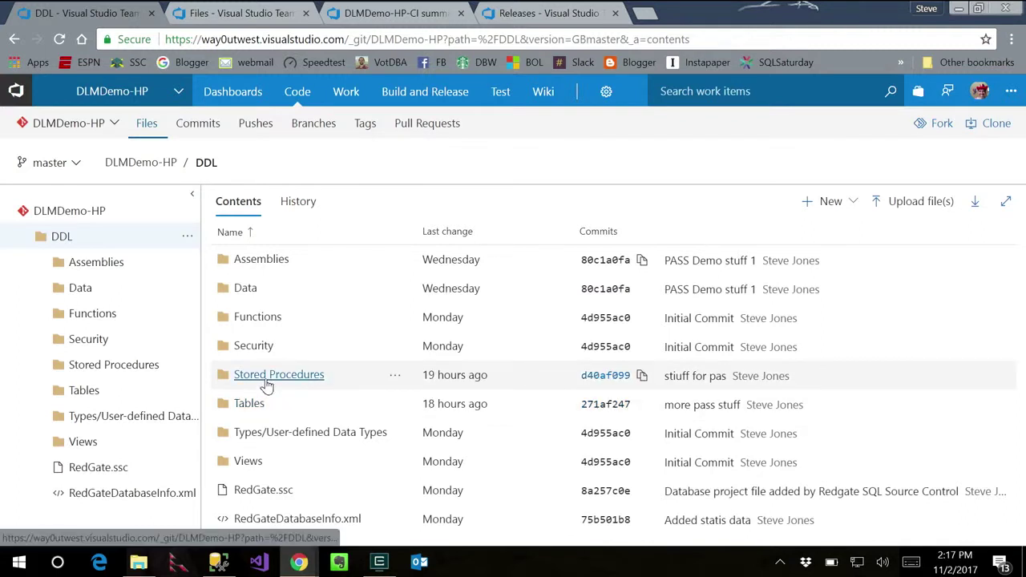
Sort the DDL contents by most recent change and switch to the demo branch to check the pushed commit
left_click(461, 232)
left_click(467, 233)
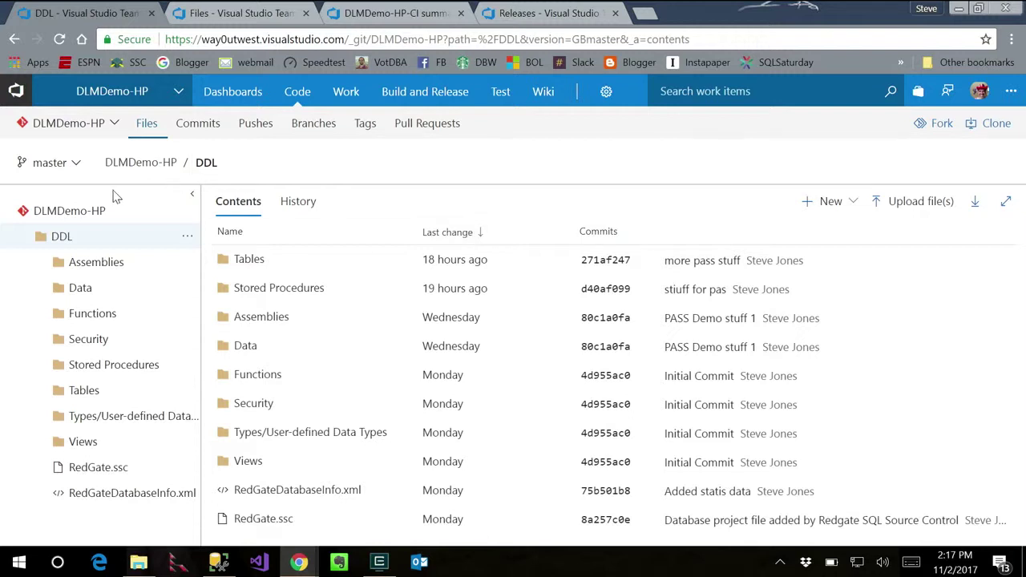
left_click(75, 165)
left_click(29, 250)
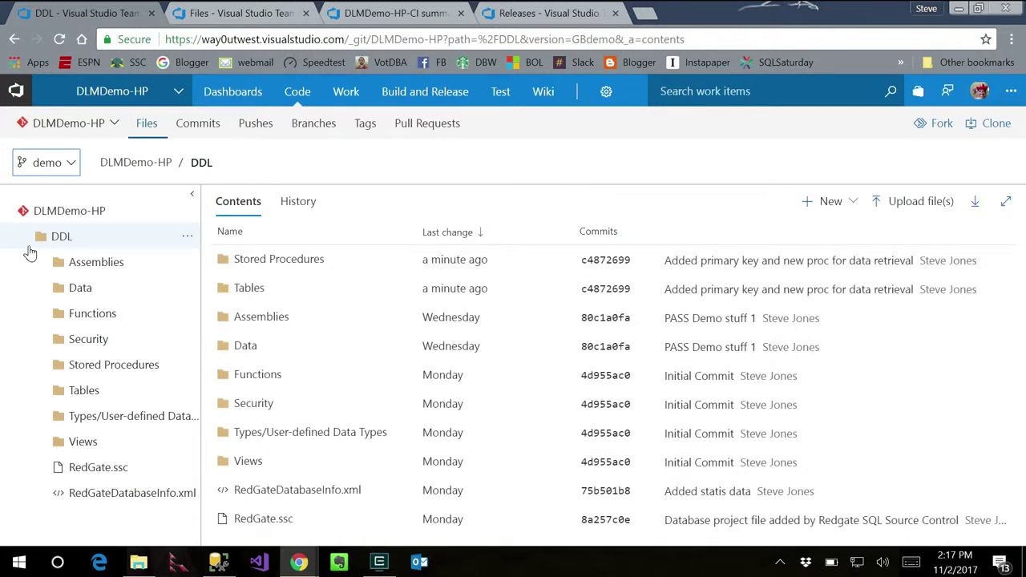
left_click(239, 290)
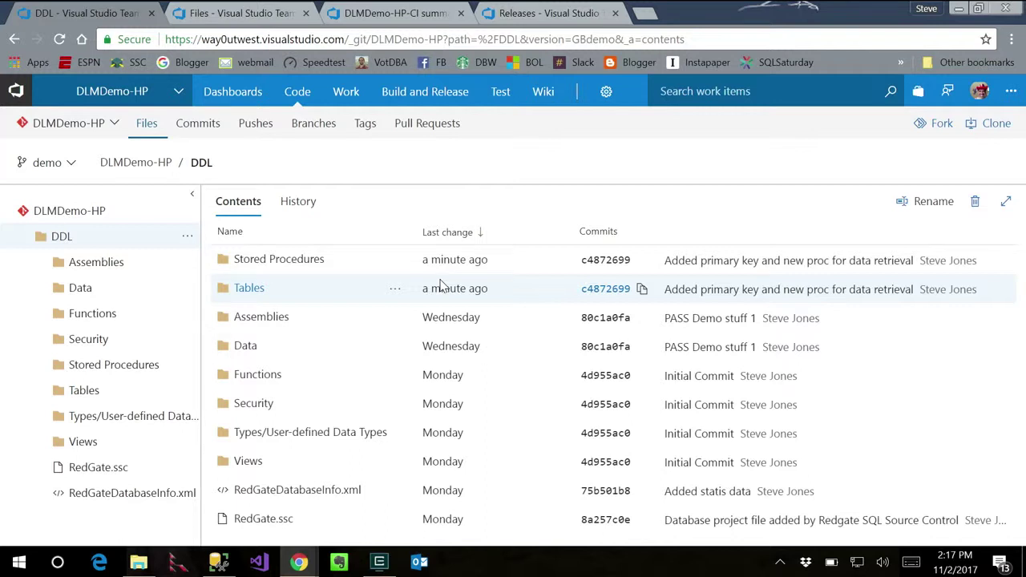
Open the existing pull request 103 from demo into master, then approve and complete it to merge the changes
left_click(428, 125)
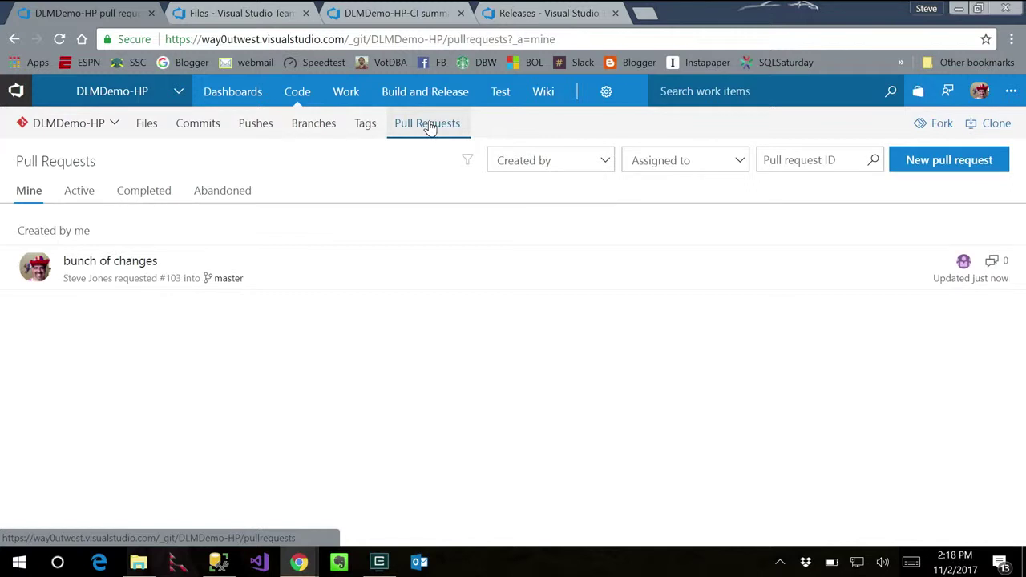
left_click(919, 165)
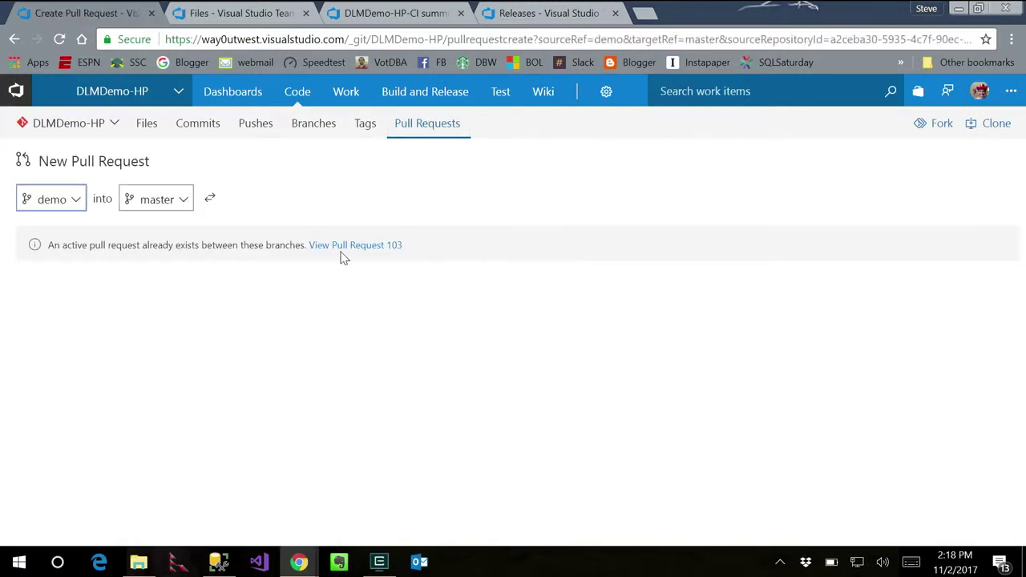
left_click(345, 248)
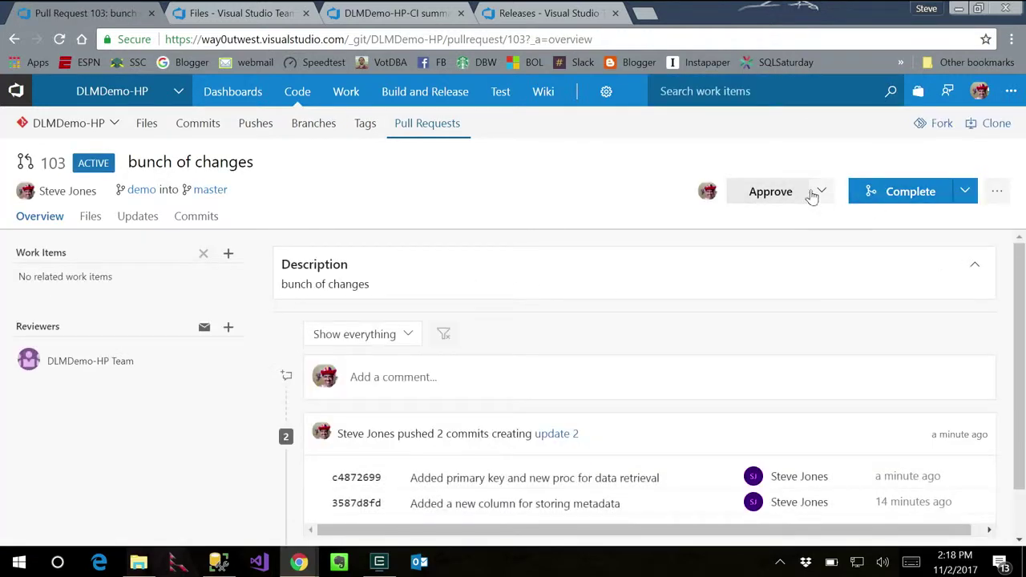
left_click(895, 193)
left_click(591, 442)
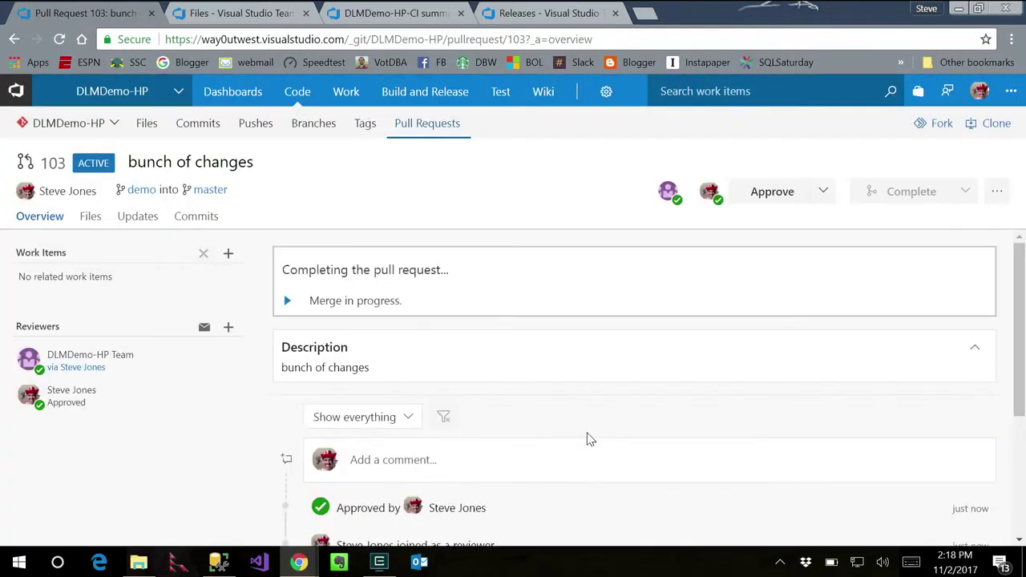
Open the master branch's DDL folder and sort its contents by most recent change to check the merged commit
left_click(149, 126)
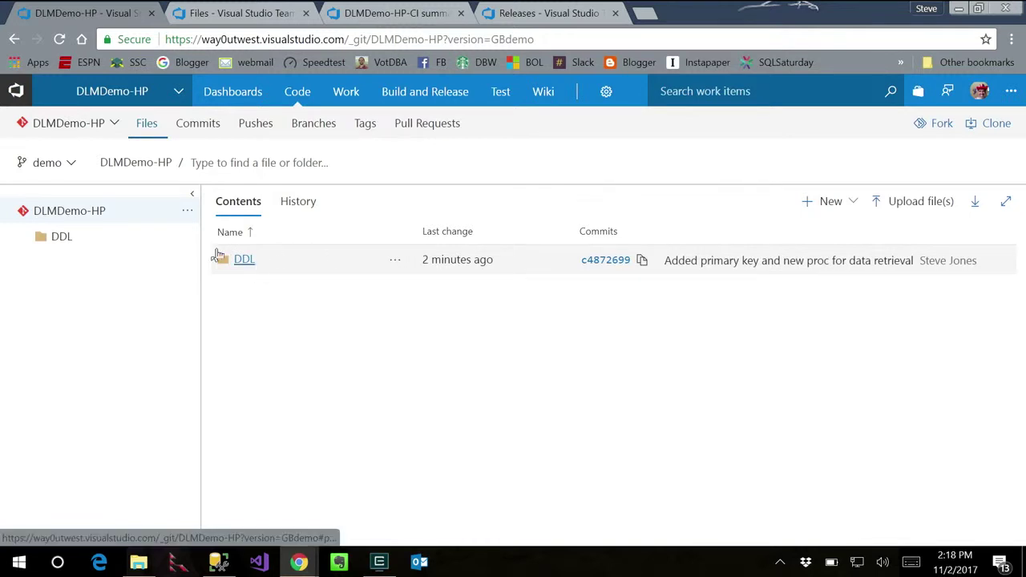
left_click(64, 165)
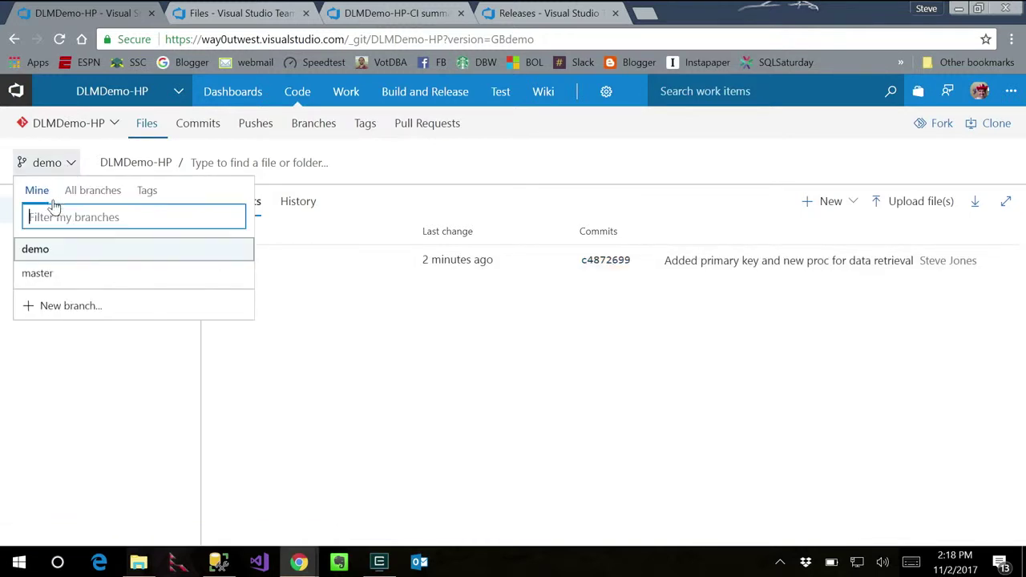
left_click(55, 277)
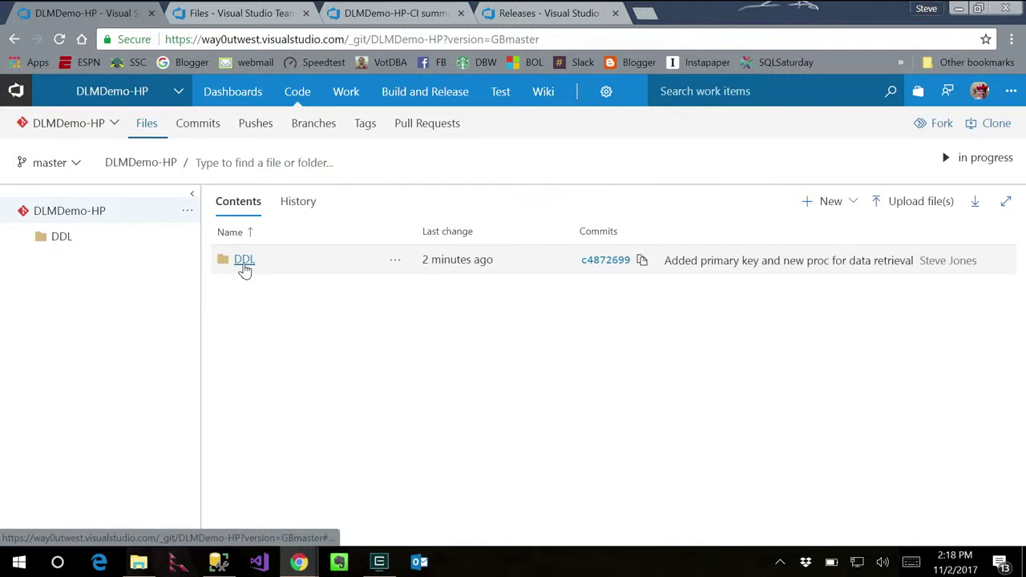
left_click(244, 270)
left_click(429, 234)
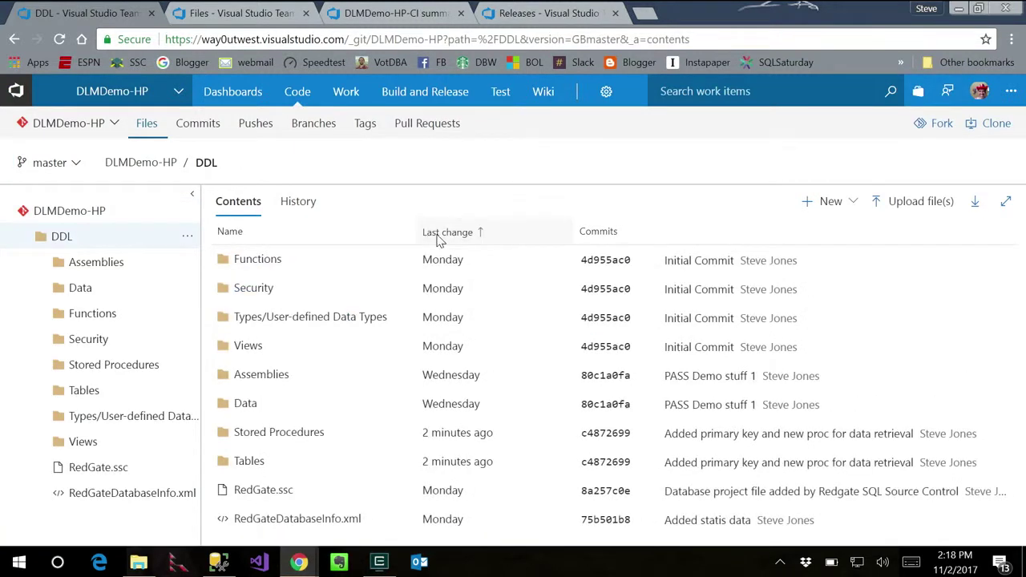
left_click(429, 235)
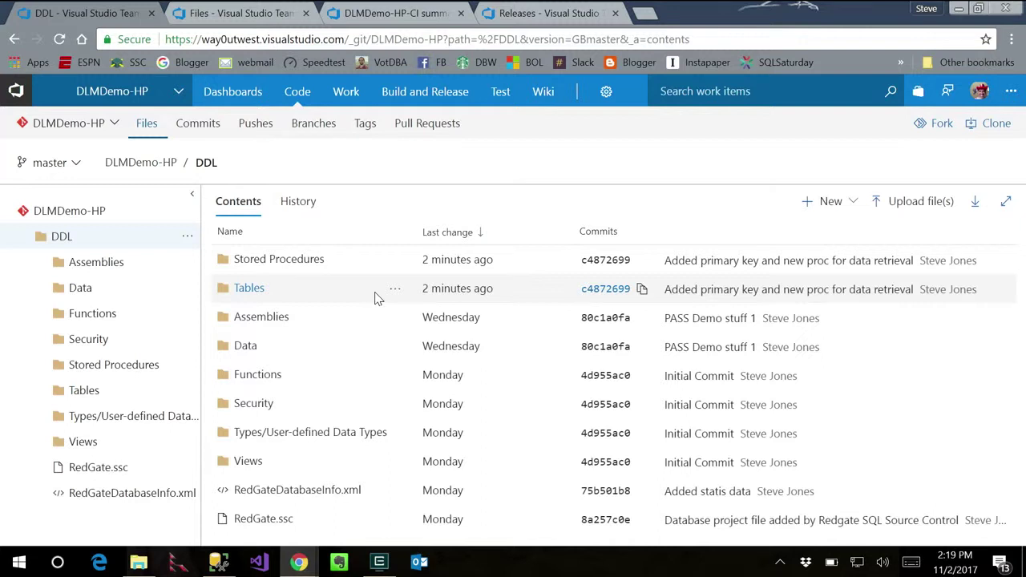
Refresh the DLMDemo-HP-CI build summary and open the results of build #809
left_click(387, 20)
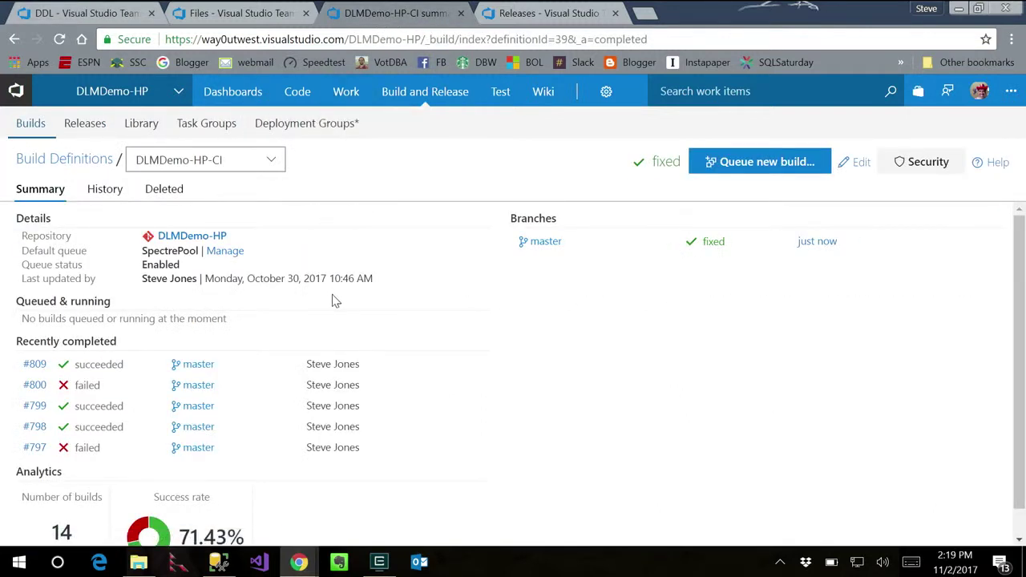
left_click(59, 39)
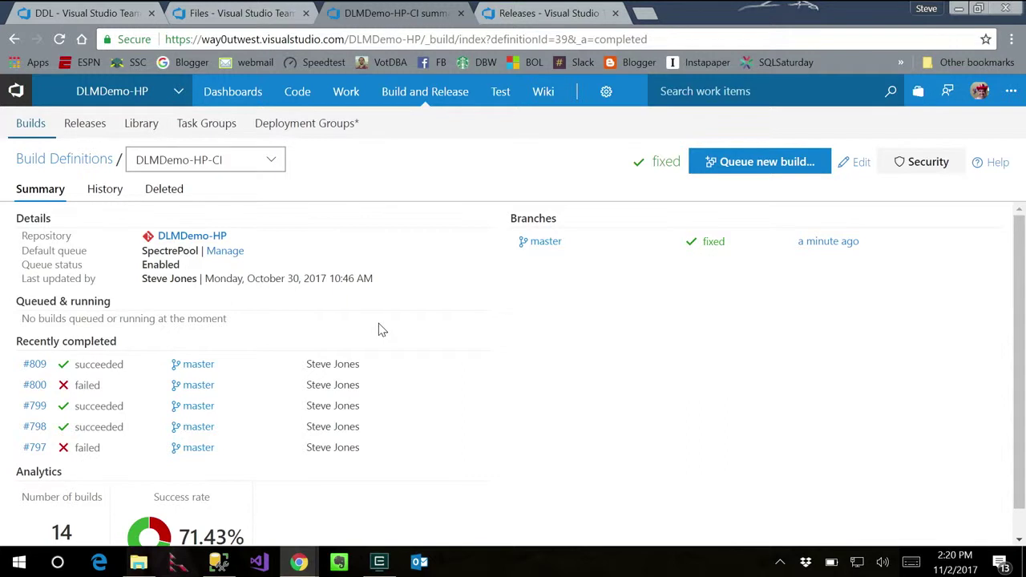
scroll(382, 338, "down", 1)
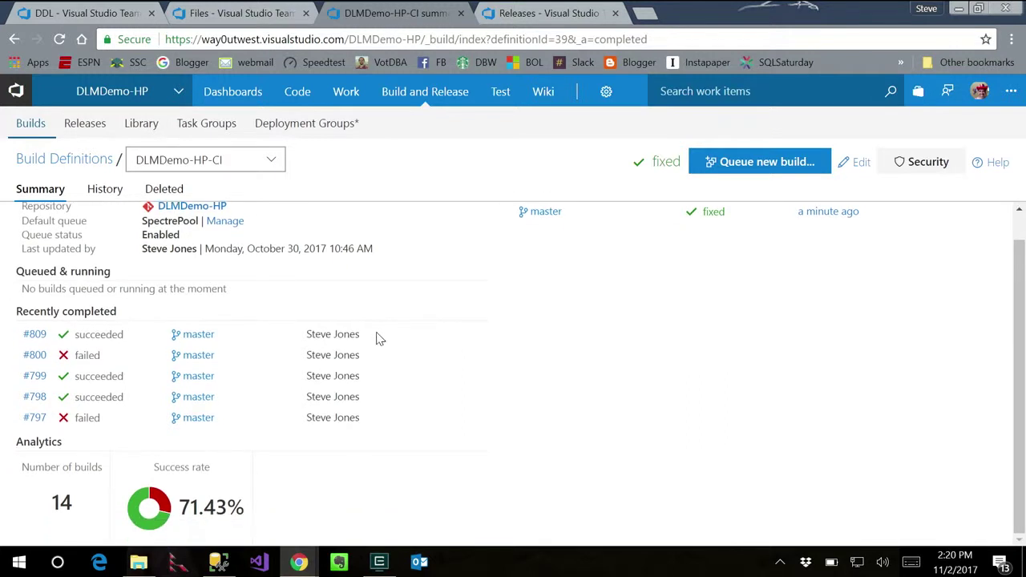
left_click(32, 336)
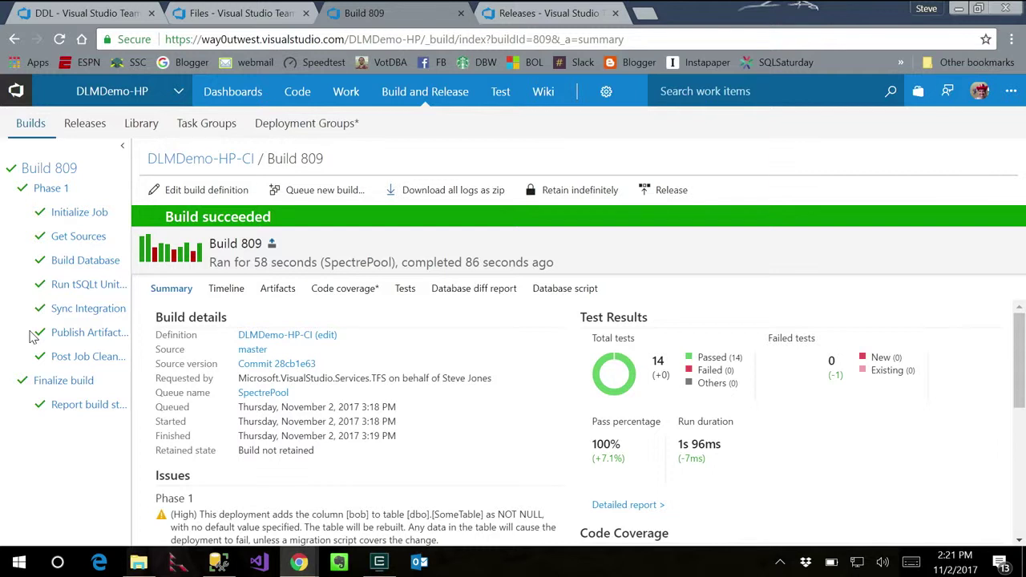
Open build #800 from the DLMDemo-HP-CI summary and highlight the primary key test message under Issues
left_click(207, 164)
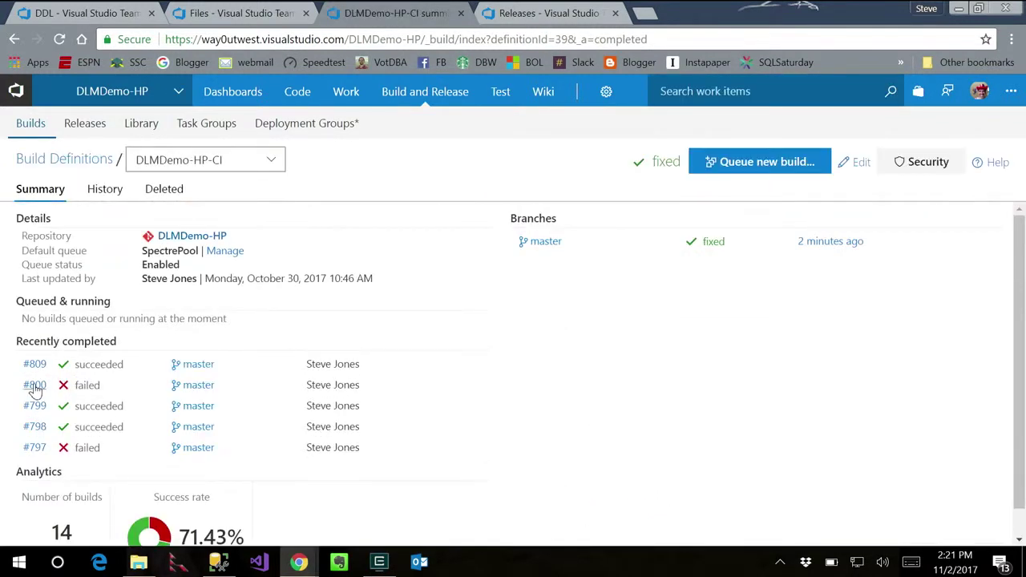
left_click(34, 386)
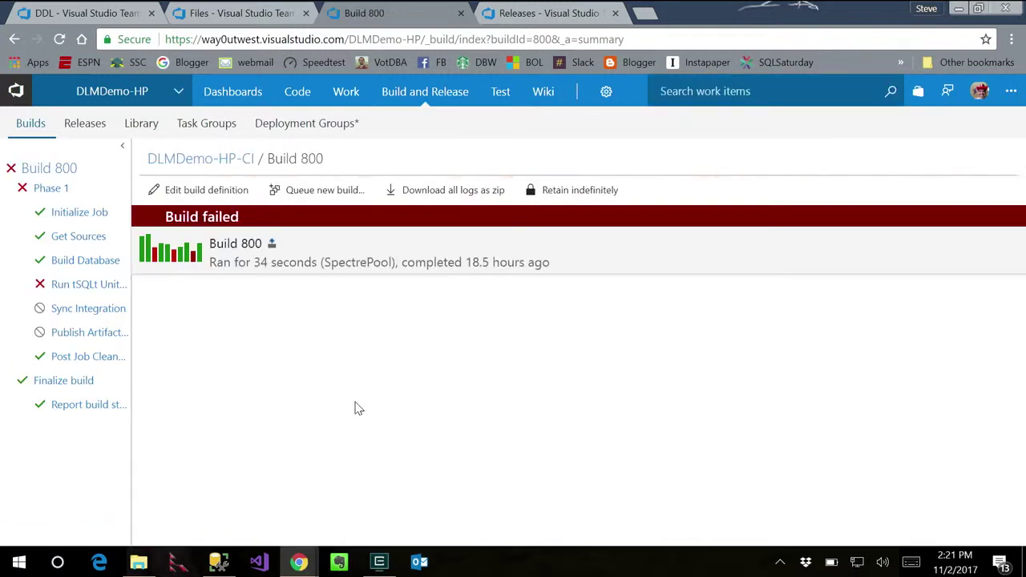
left_click_drag(368, 527, 190, 514)
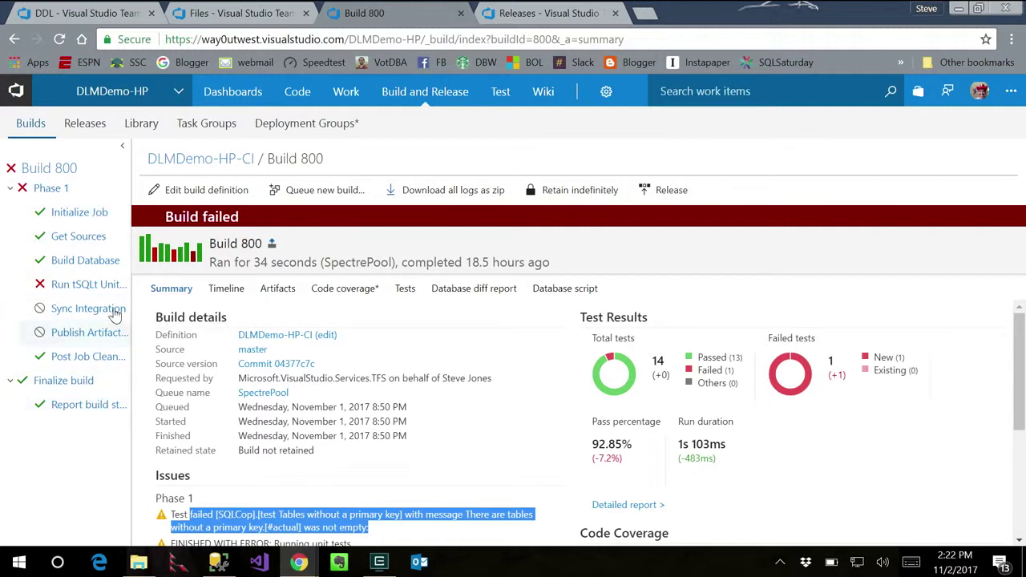
Reopen build #809 and read its Sync Integration log, including the target database and the warning at the end
left_click(202, 158)
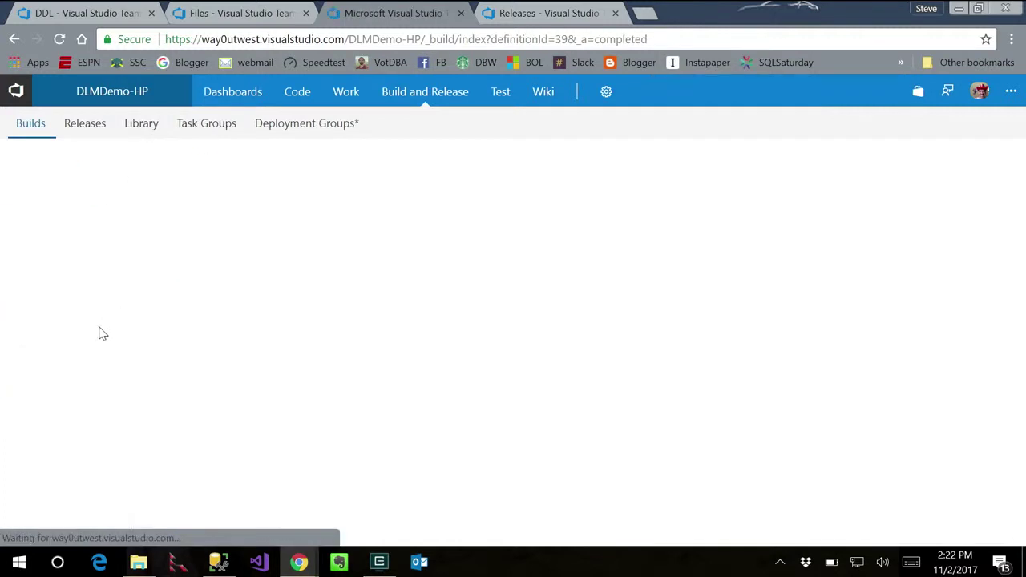
left_click(32, 363)
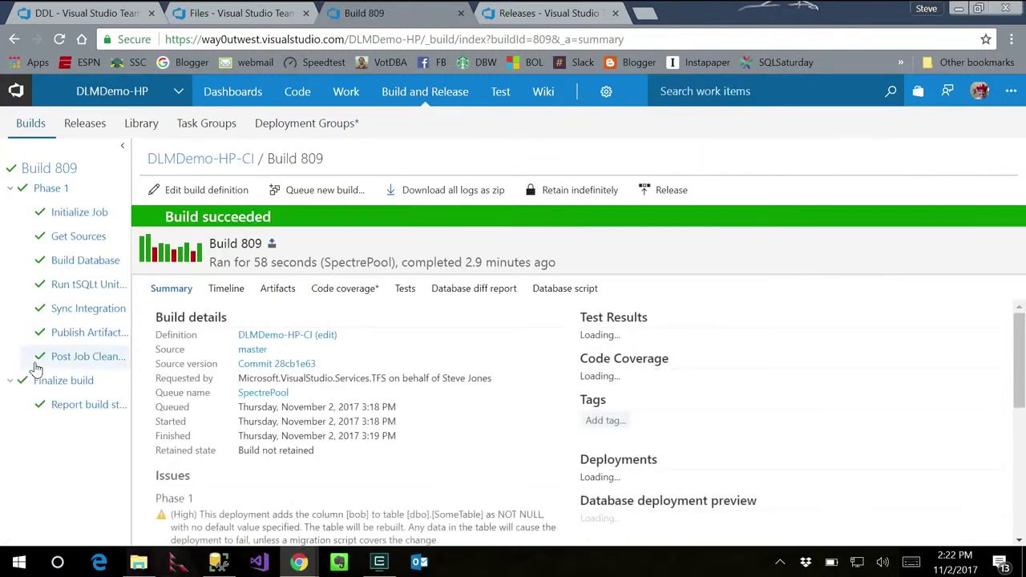
left_click(98, 313)
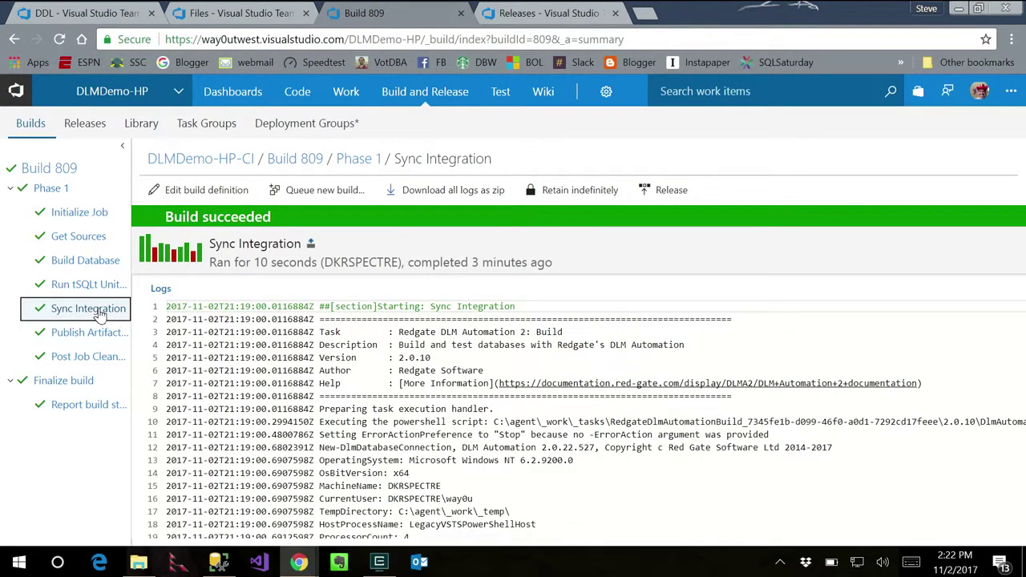
scroll(268, 360, "down", 3)
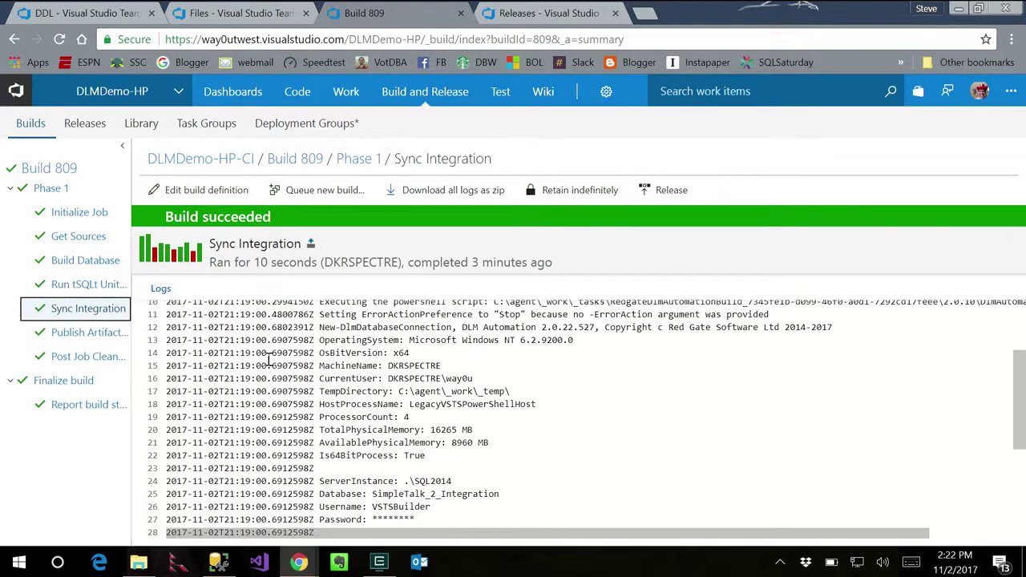
scroll(268, 360, "down", 6)
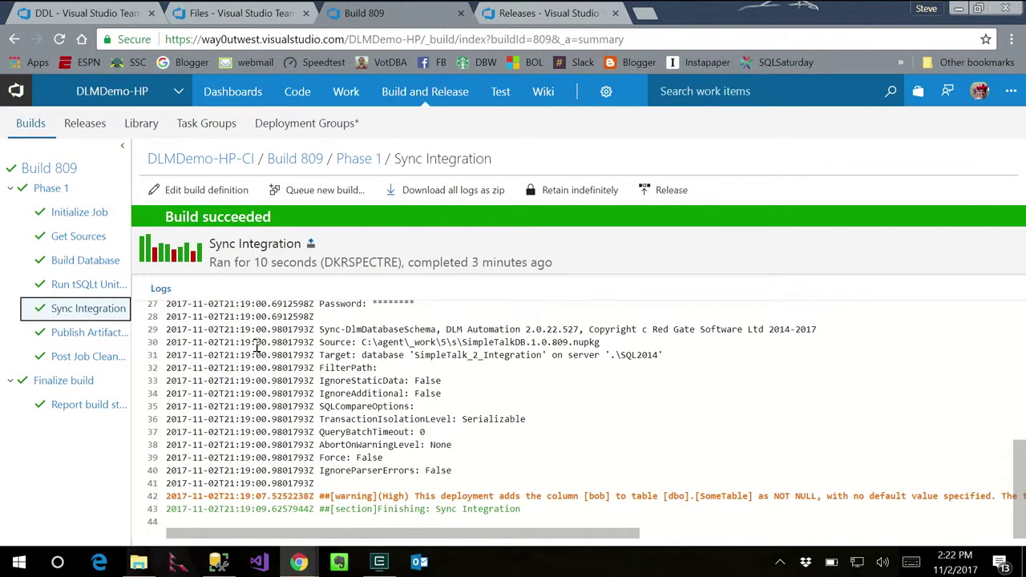
scroll(307, 353, "up", 2)
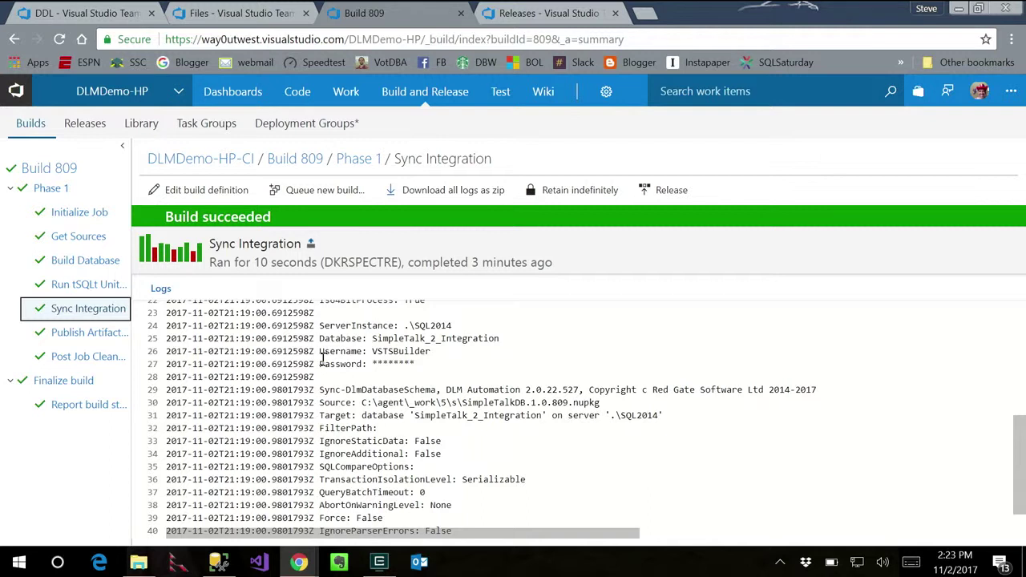
Open the SimpleTalk Database Release definition for editing to view its environment pipeline
left_click(104, 136)
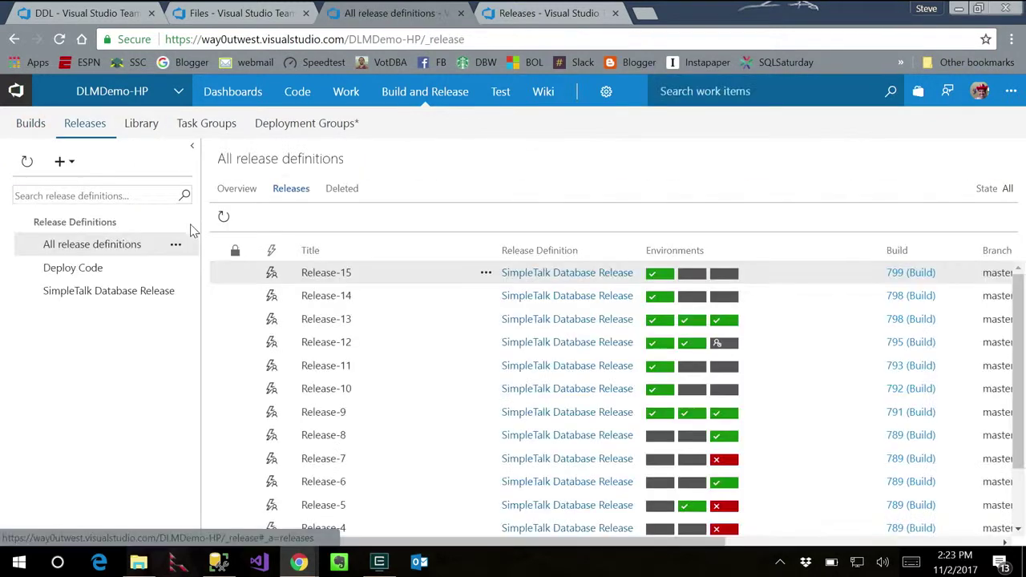
left_click(128, 291)
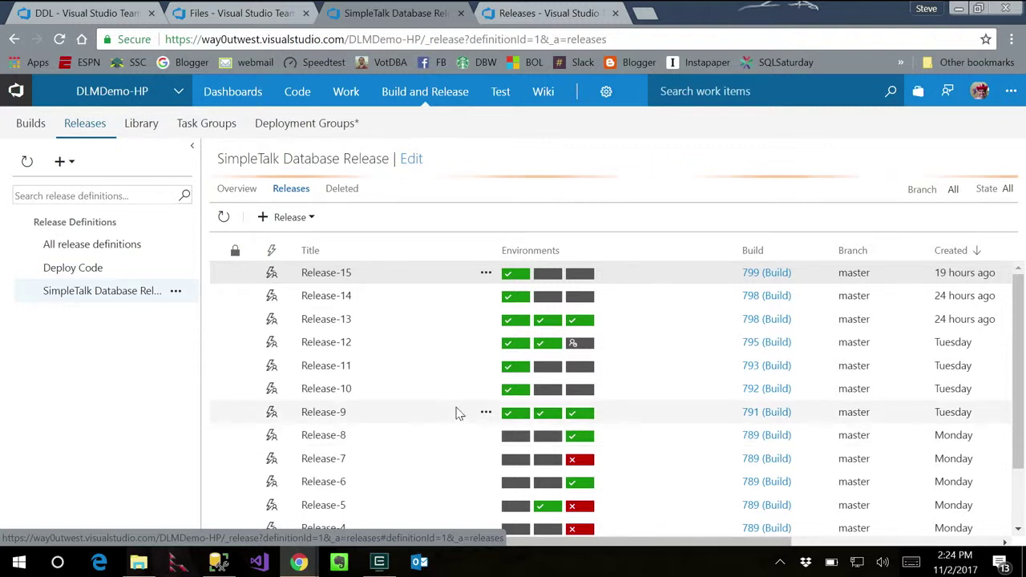
left_click(408, 160)
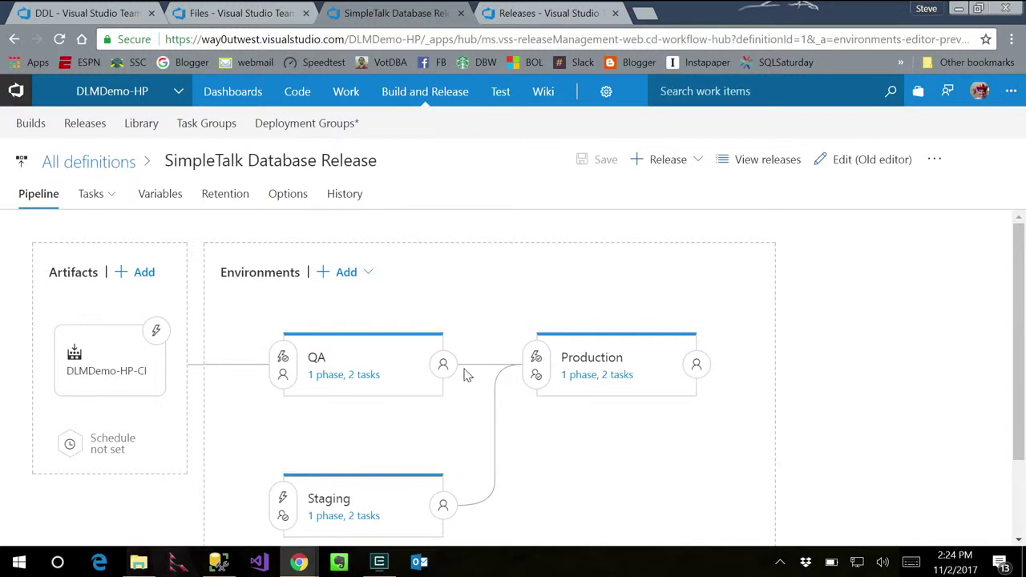
Review the Staging environment's pre-deployment conditions, covering its trigger and the pre-deployment approvers
left_click(358, 529)
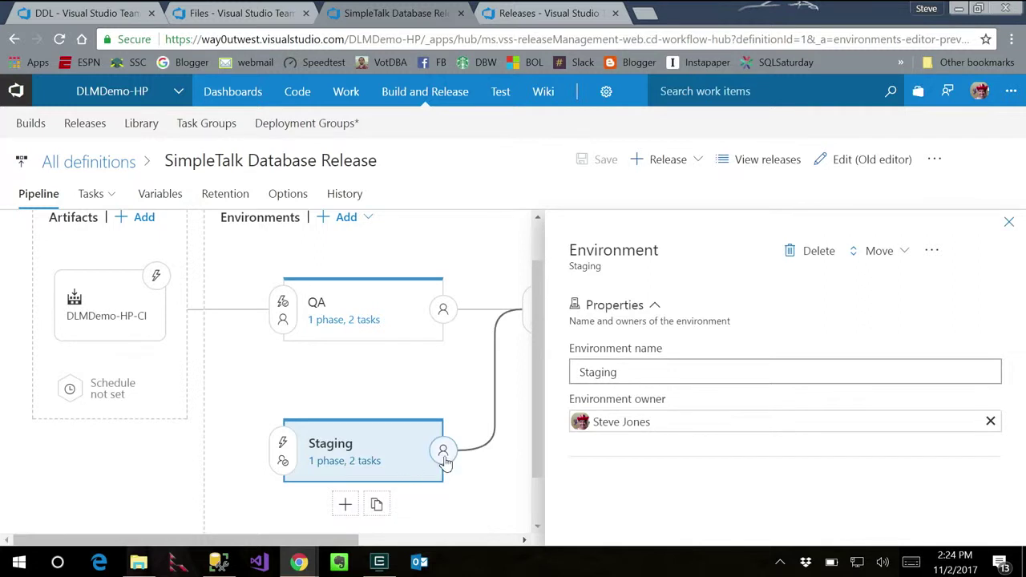
left_click(293, 453)
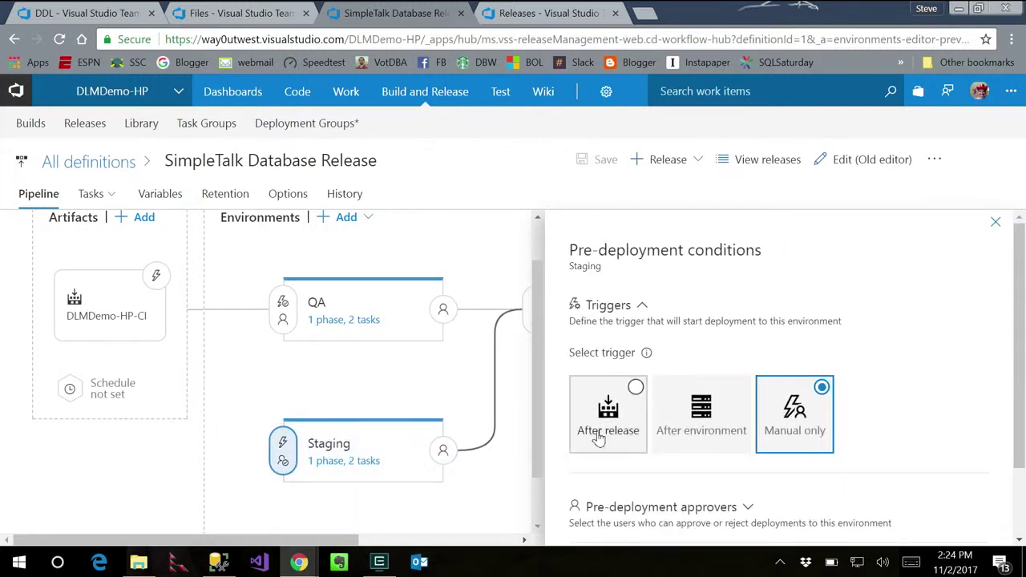
scroll(593, 432, "down", 1)
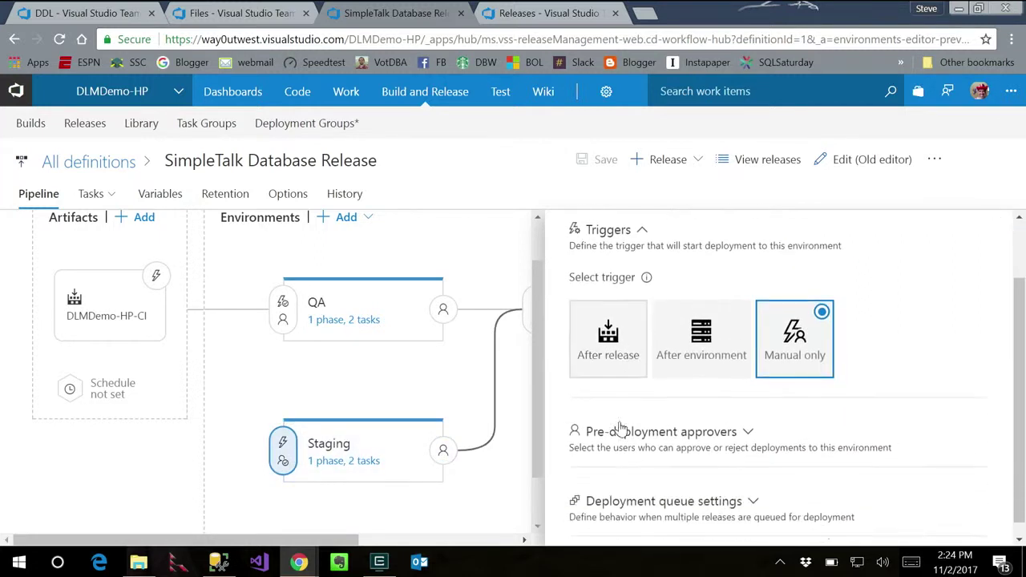
left_click(669, 418)
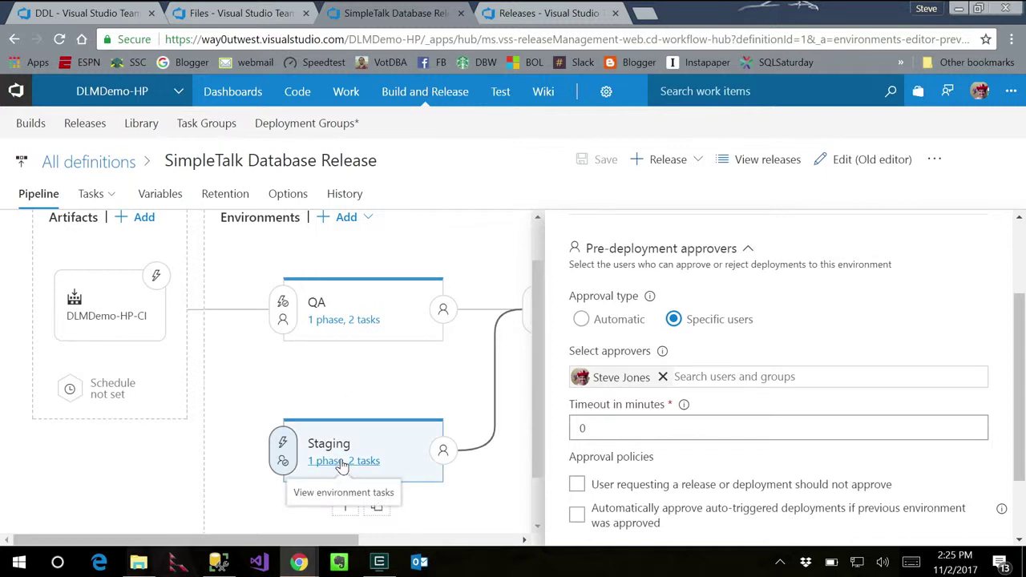
In the old release editor, examine Staging's environment options and the target database settings of its Create Release Package task
mouse_move(392, 382)
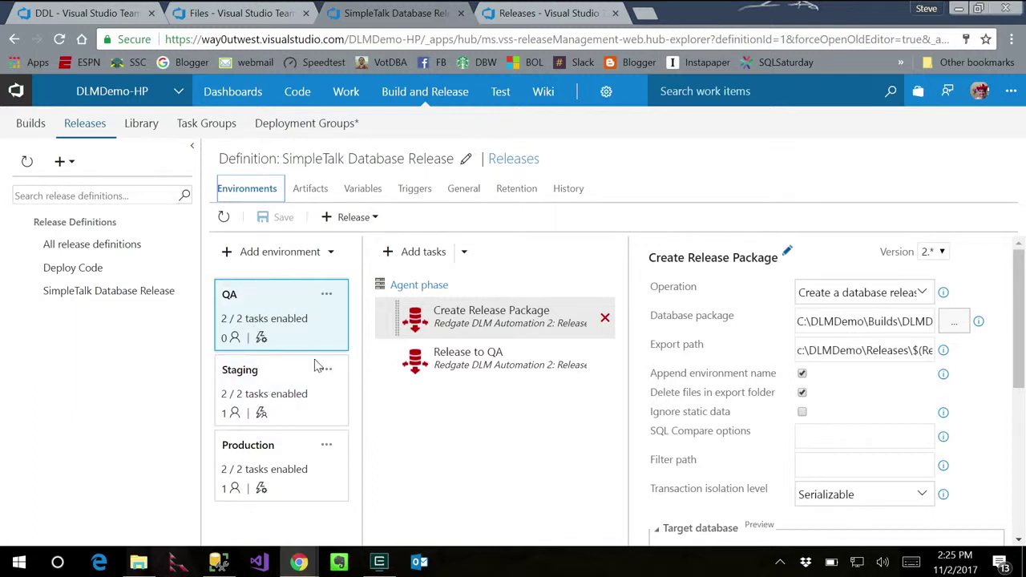
left_click(305, 412)
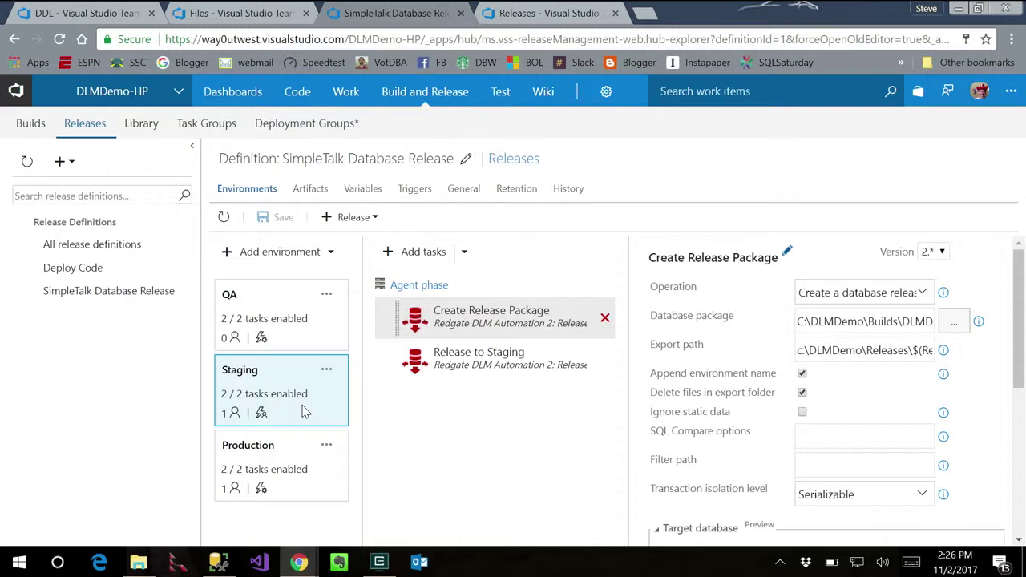
left_click(326, 369)
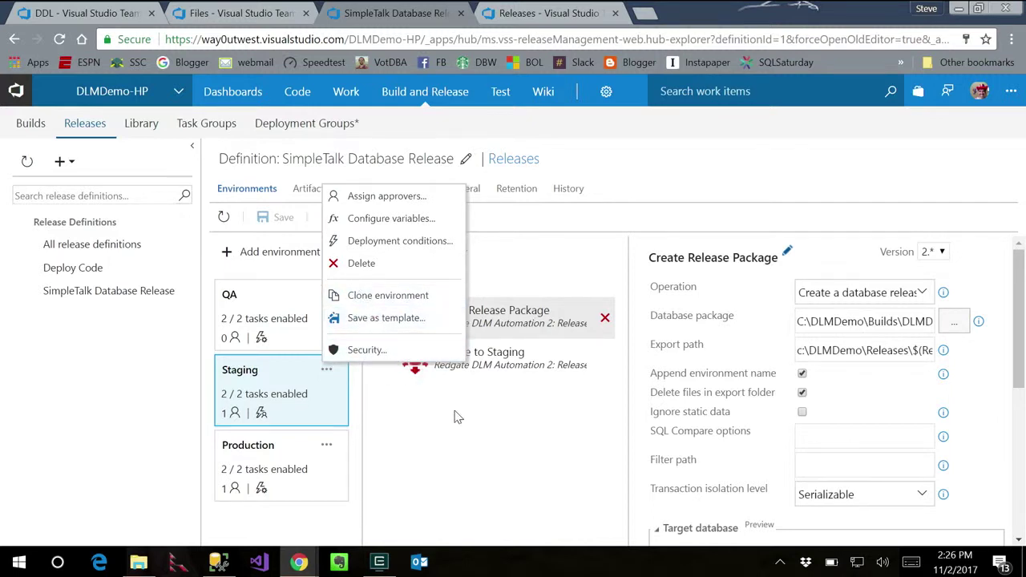
left_click(472, 445)
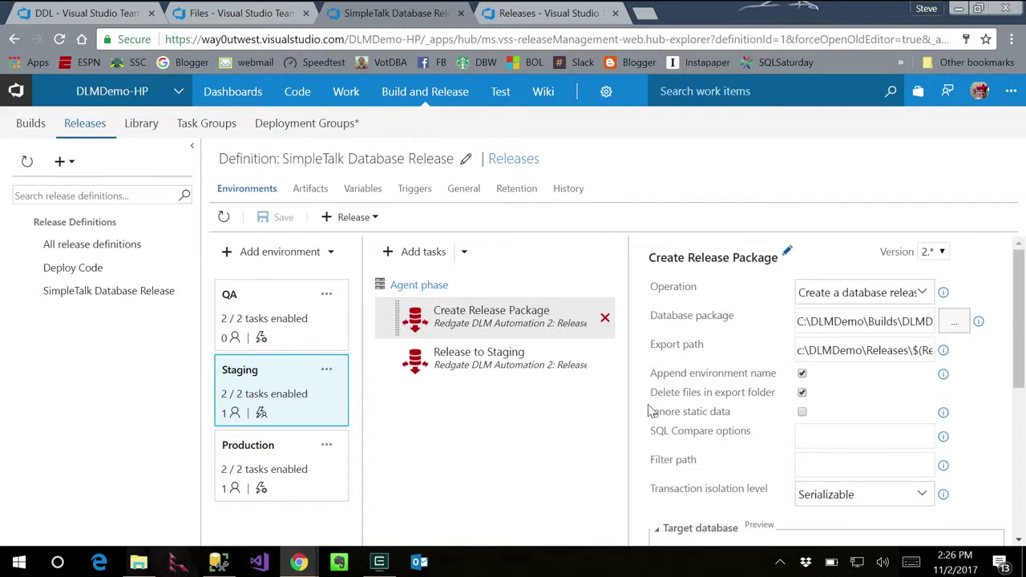
scroll(710, 408, "down", 3)
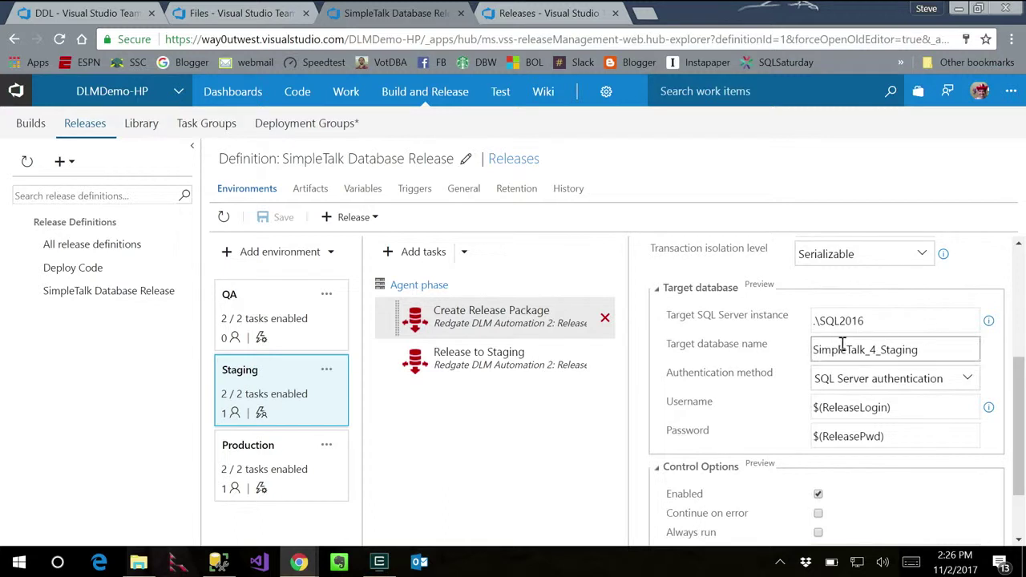